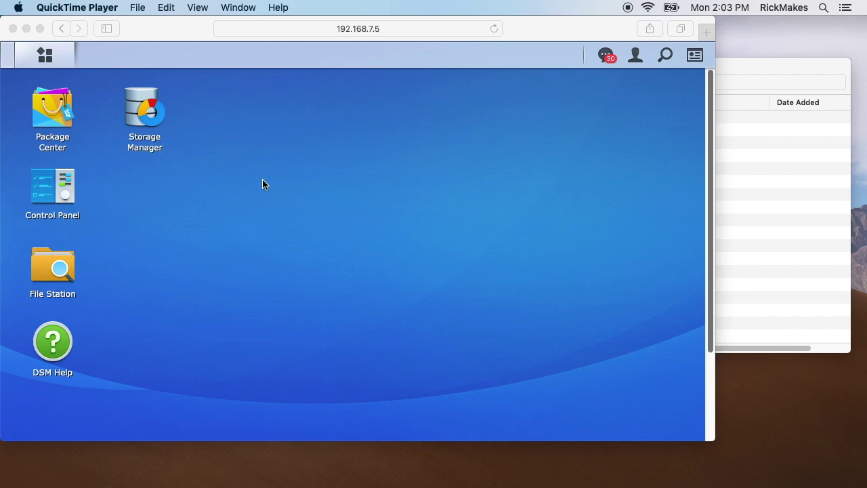
Step: Open Package Center's All Packages list and maximize it to fill the screen
left_click(58, 115)
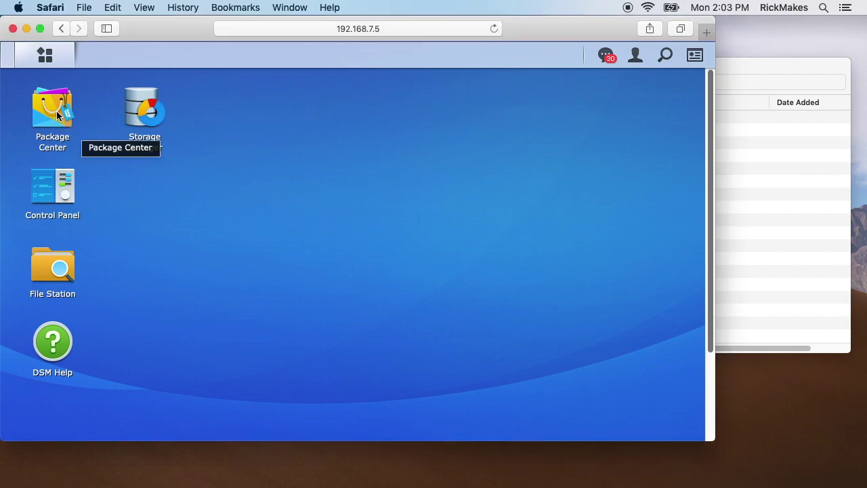
left_click(58, 116)
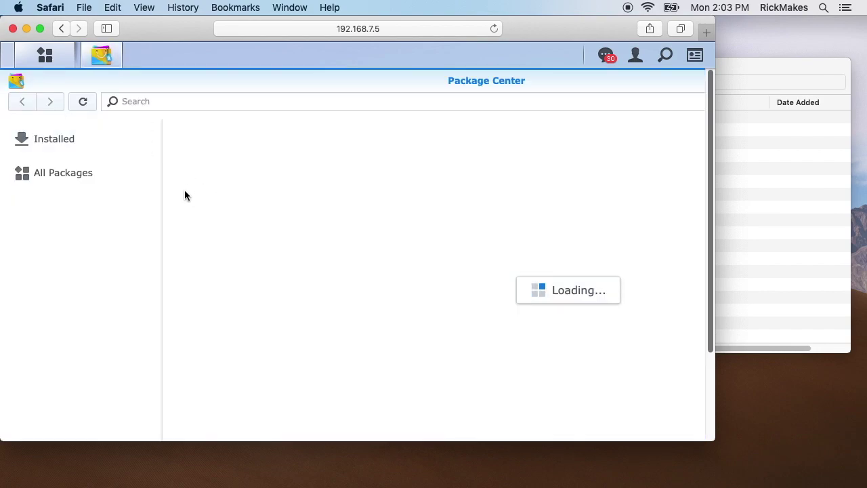
left_click(68, 174)
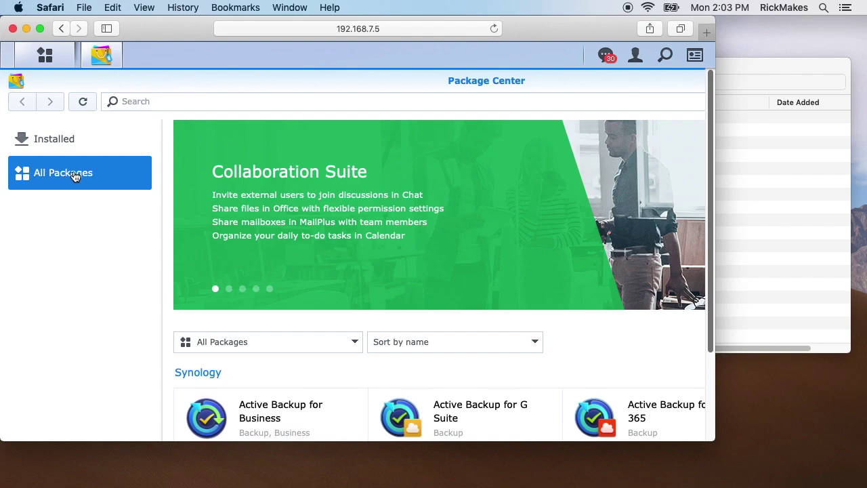
scroll(615, 331, "down", 20)
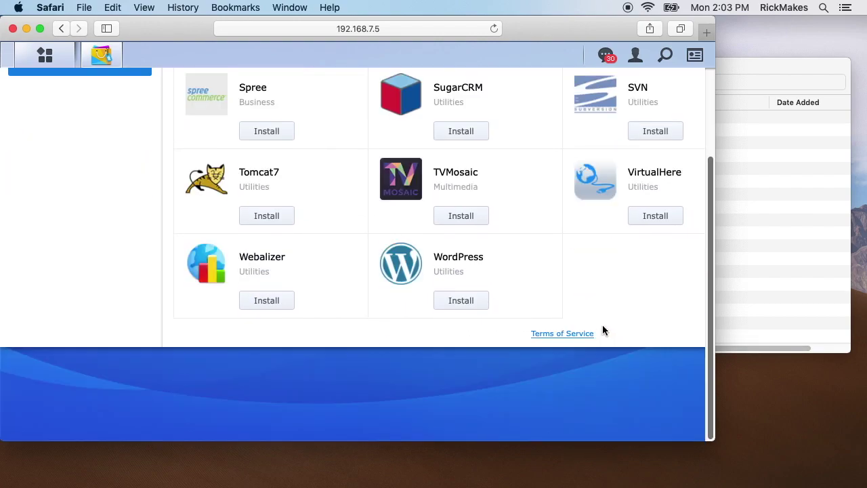
scroll(588, 313, "up", 15)
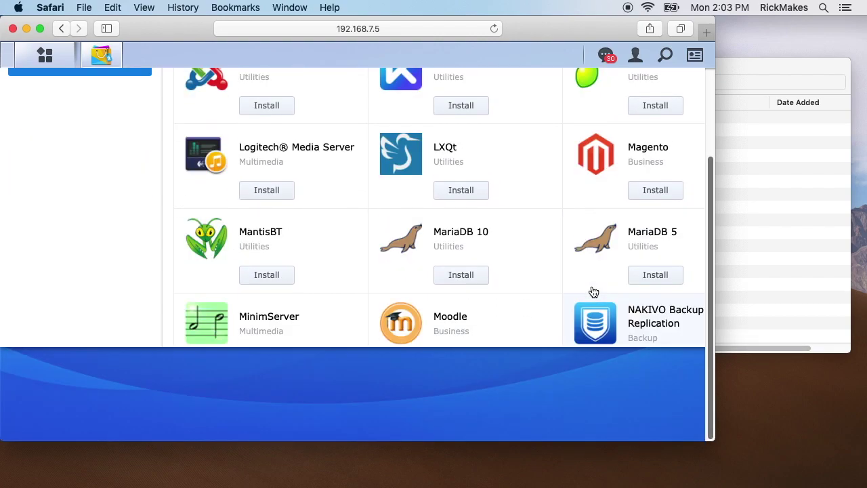
scroll(590, 286, "down", 3)
scroll(585, 294, "up", 3)
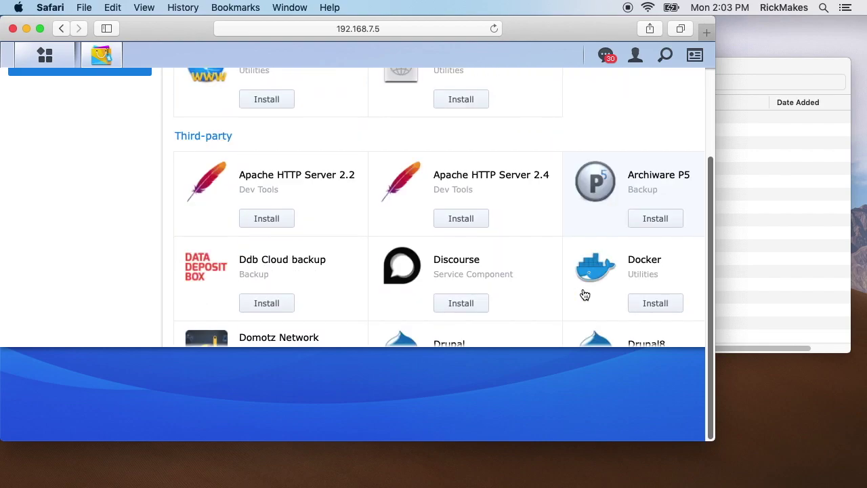
scroll(585, 295, "up", 15)
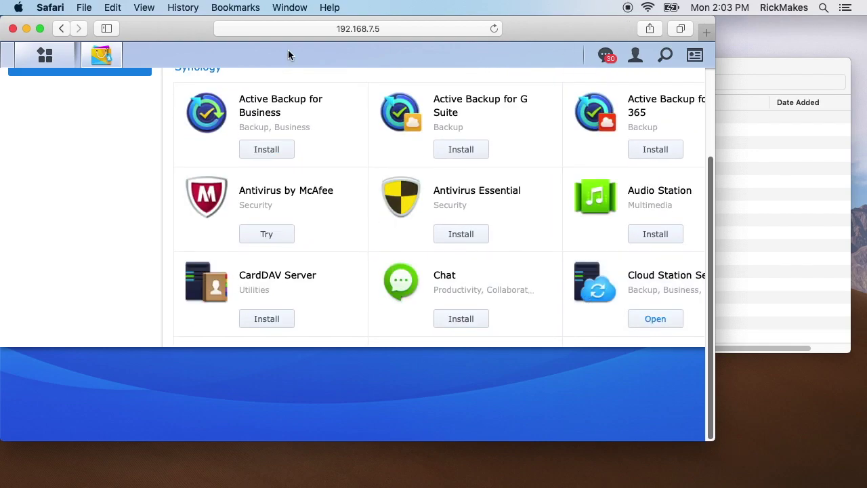
left_click(40, 29)
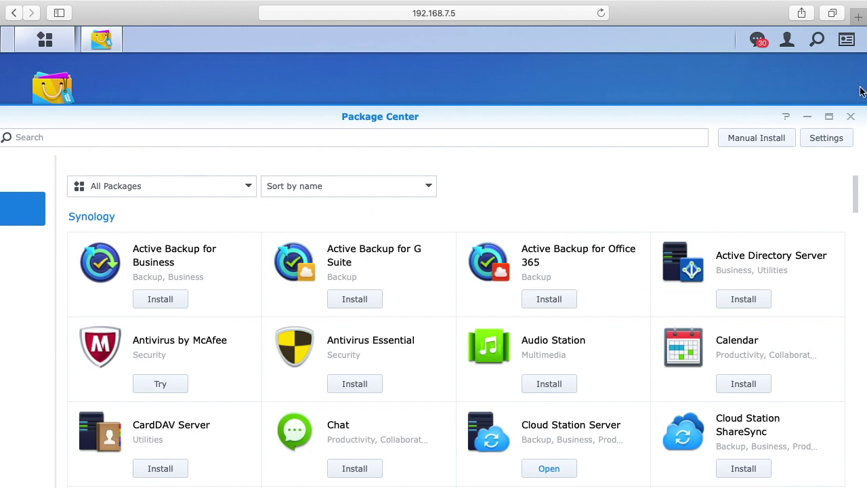
left_click(828, 116)
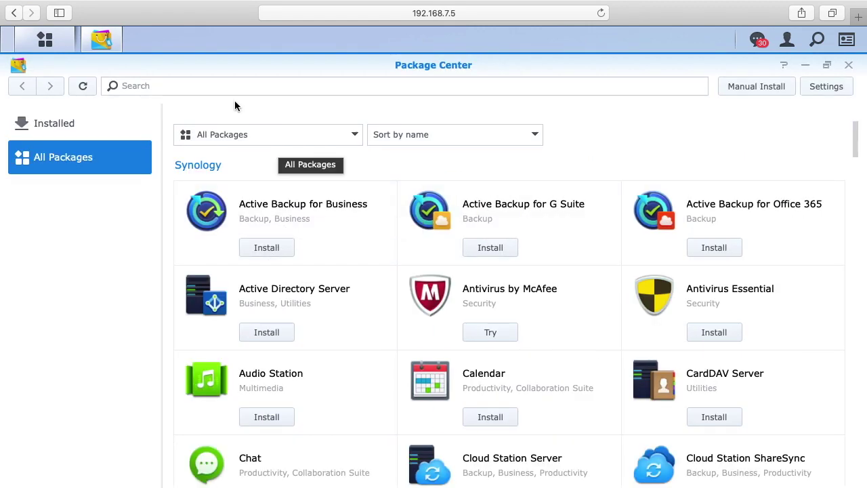
Step: Search the catalogue for 'virtual' and install Virtual Machine Manager
left_click(178, 88)
type("v")
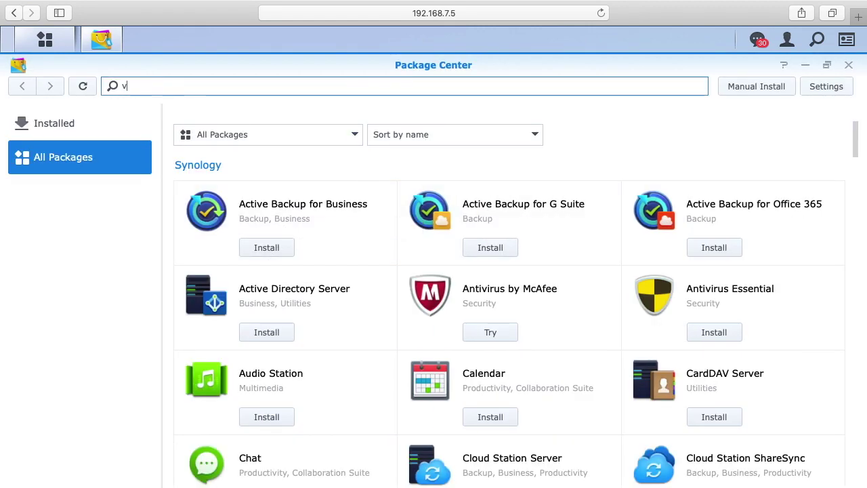
type("irtal")
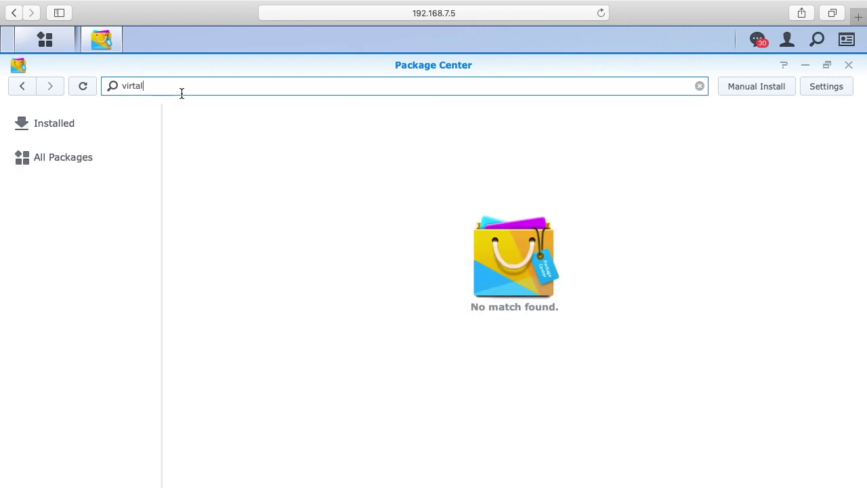
key("BackSpace")
key("BackSpace")
type("ual")
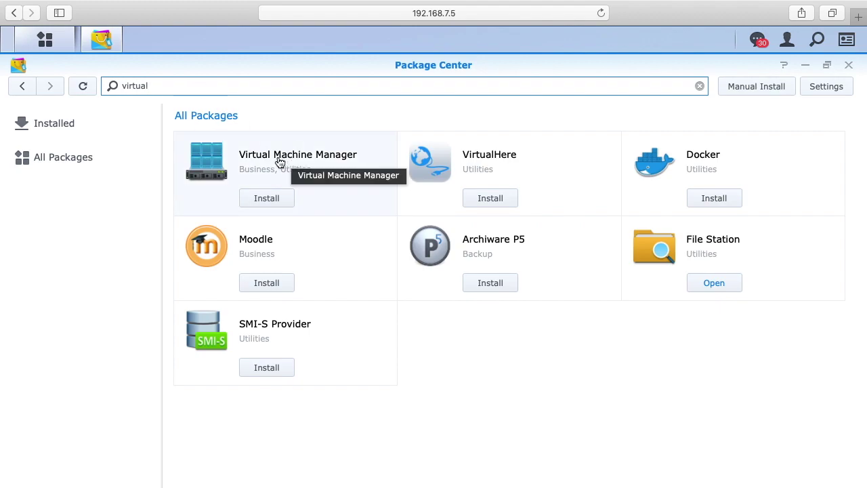
left_click(271, 198)
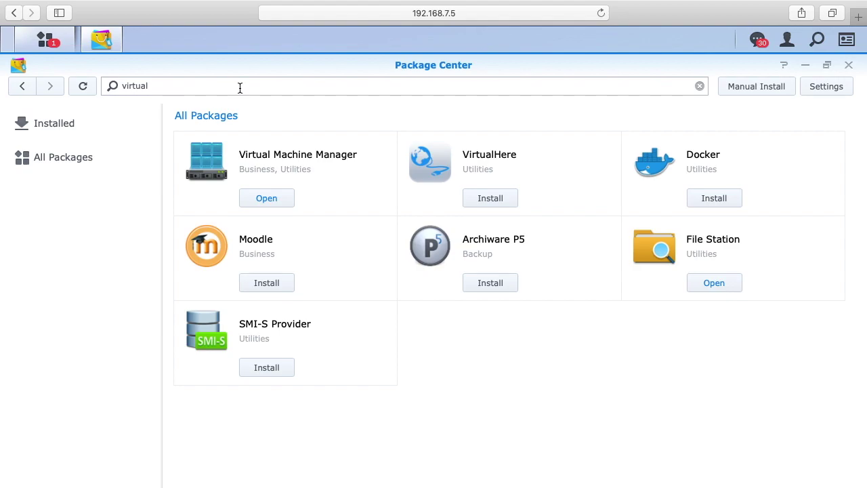
Step: Google 'ubuntu server mini iso' in a new tab and open the Installation/MinimalCD wiki page
key("super+t")
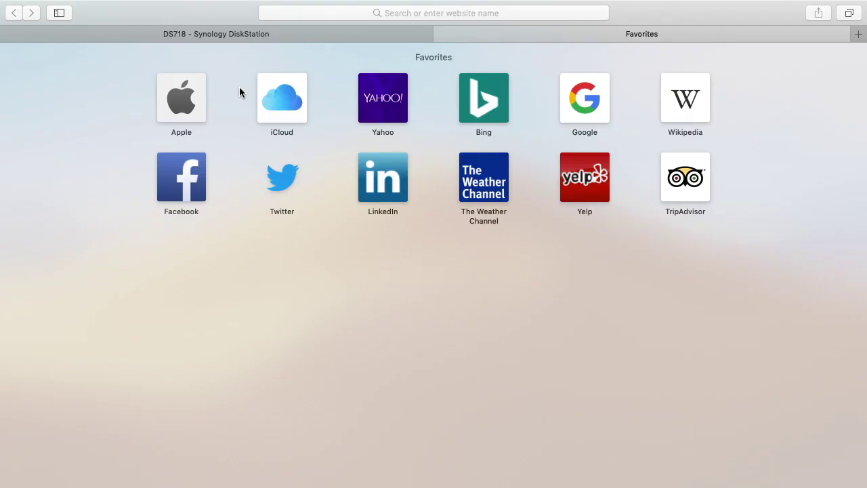
left_click(387, 13)
type("u")
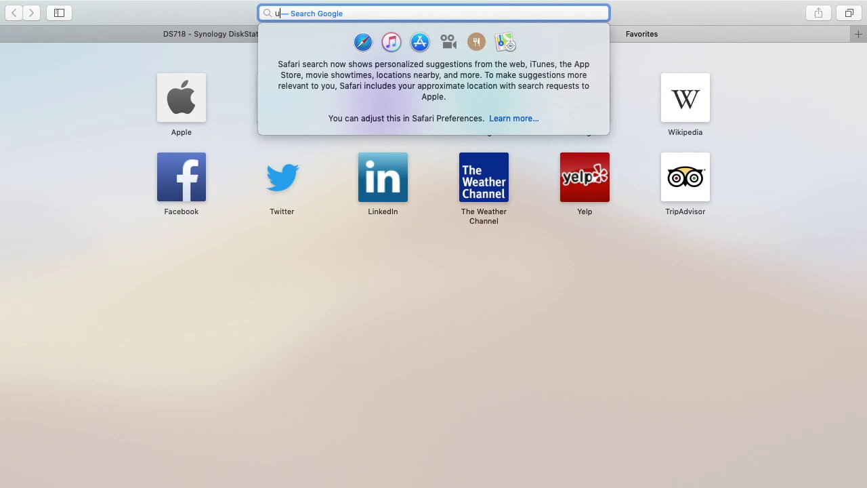
type("buntu server mi")
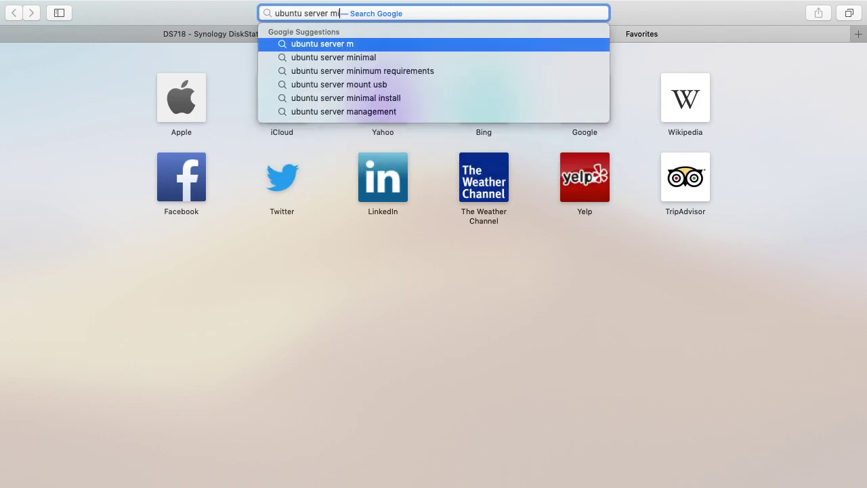
type("ni iso")
key("Return")
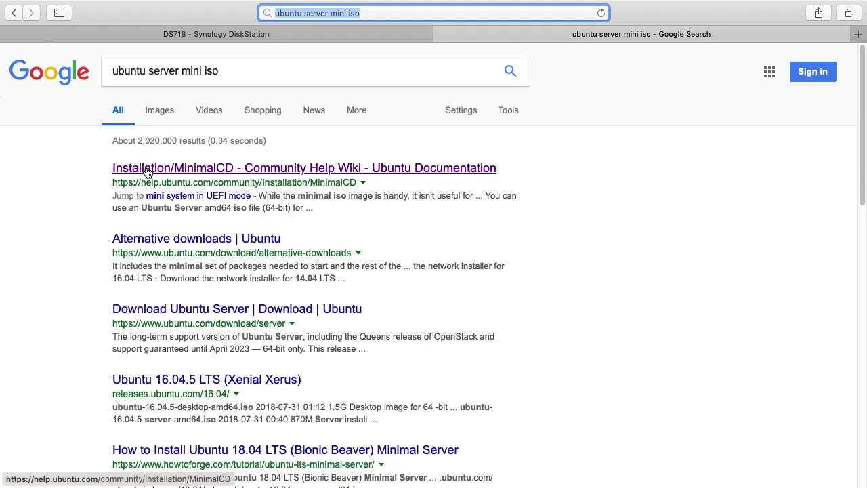
left_click(187, 170)
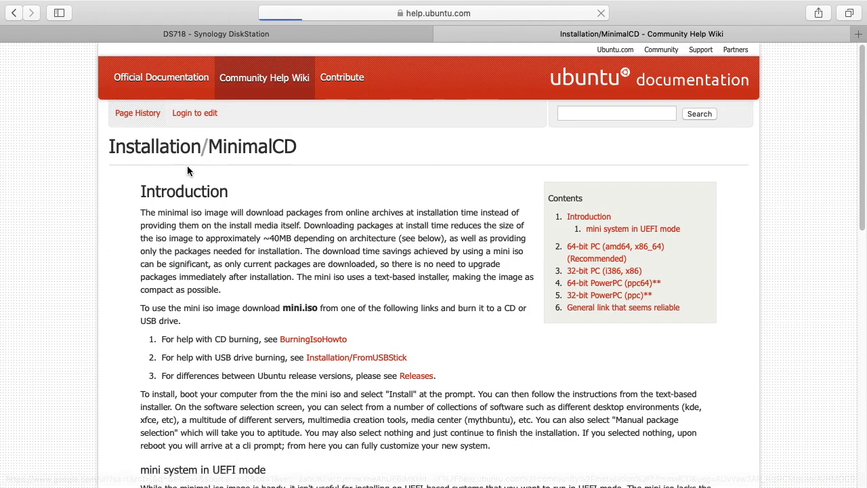
scroll(345, 310, "down", 5)
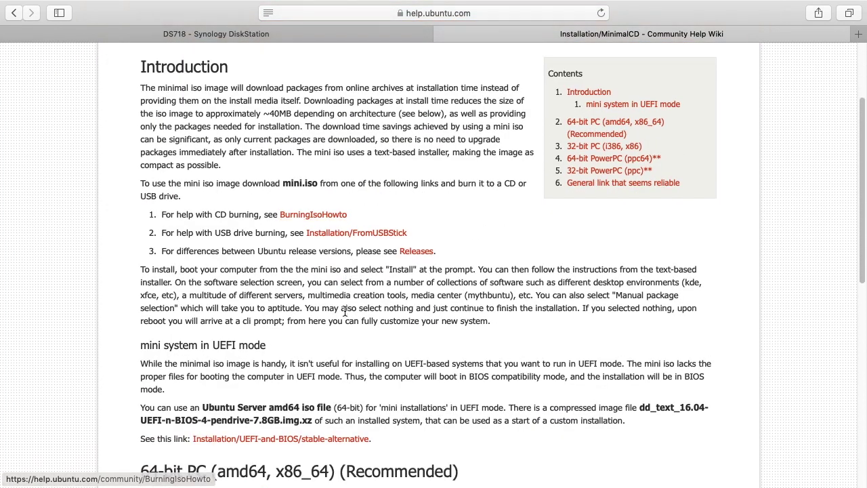
scroll(338, 318, "down", 1)
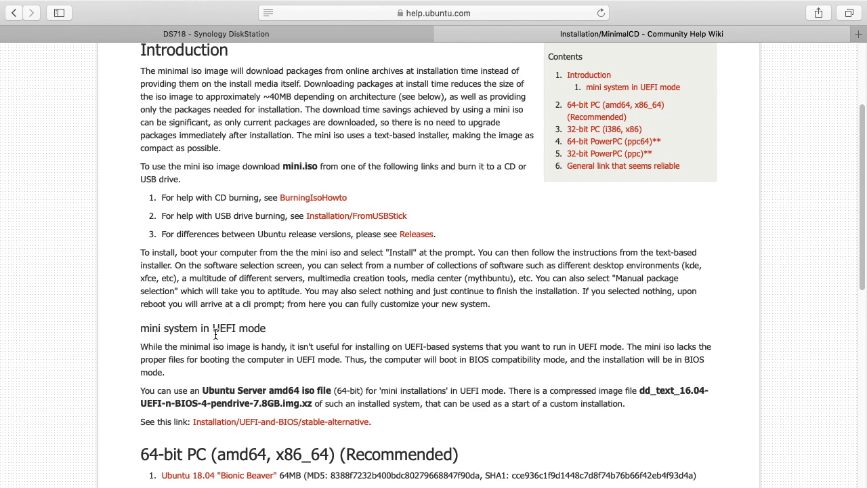
scroll(271, 339, "down", 1)
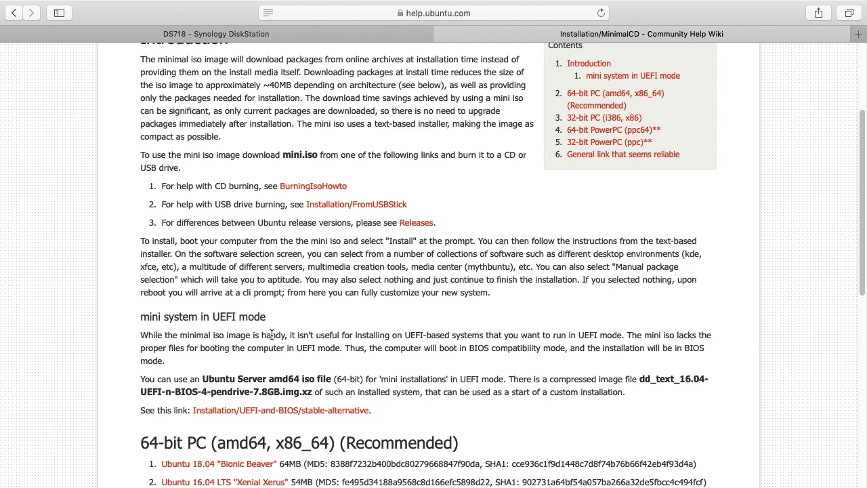
Step: Download the 64-bit Ubuntu 18.04 'Bionic Beaver' mini.iso, then switch back to the DiskStation tab
scroll(271, 334, "down", 10)
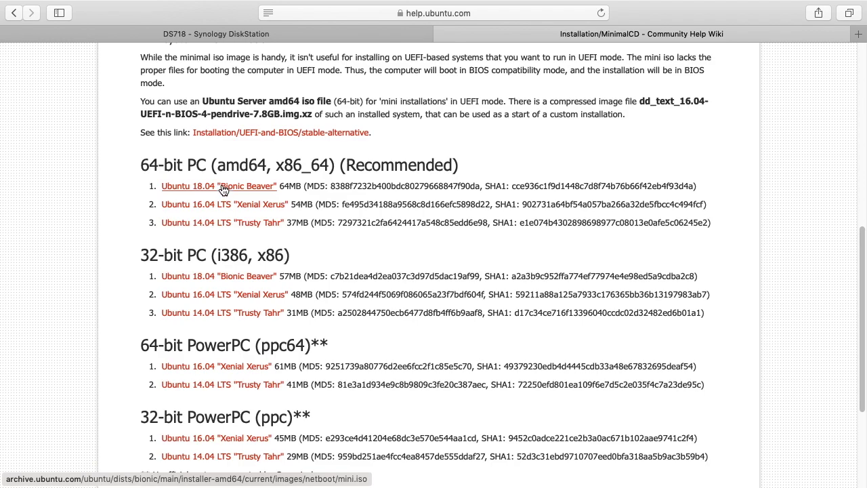
left_click(223, 187)
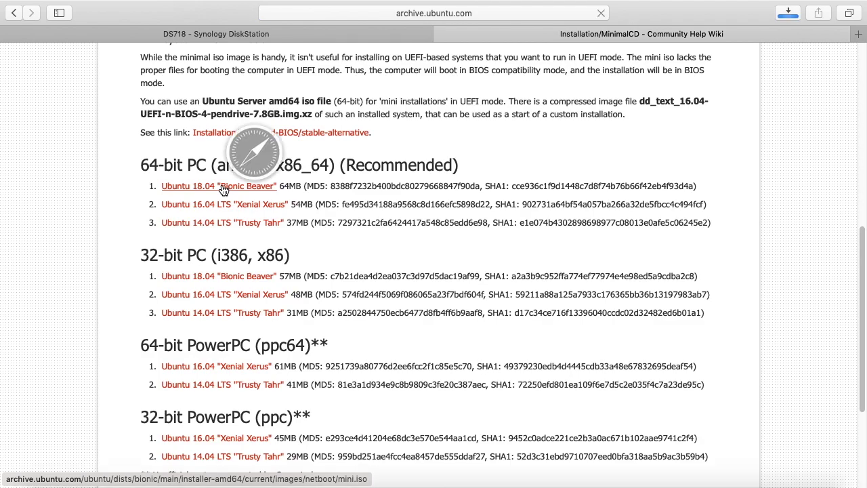
left_click(790, 13)
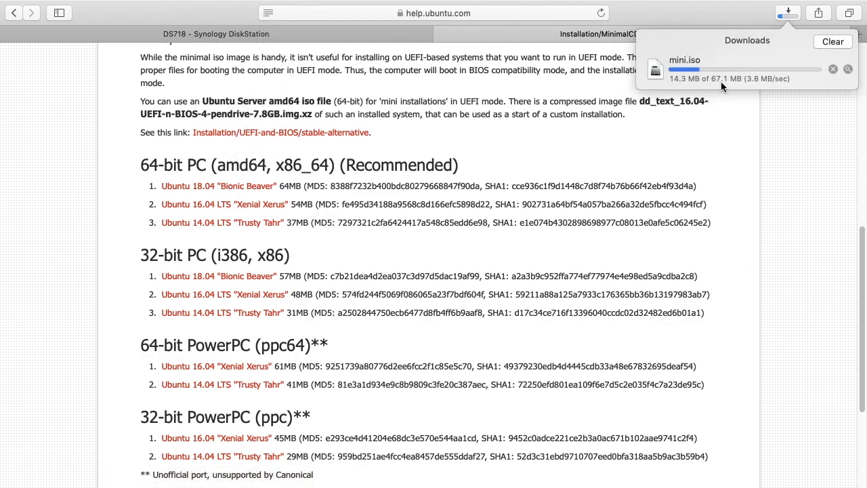
left_click(353, 31)
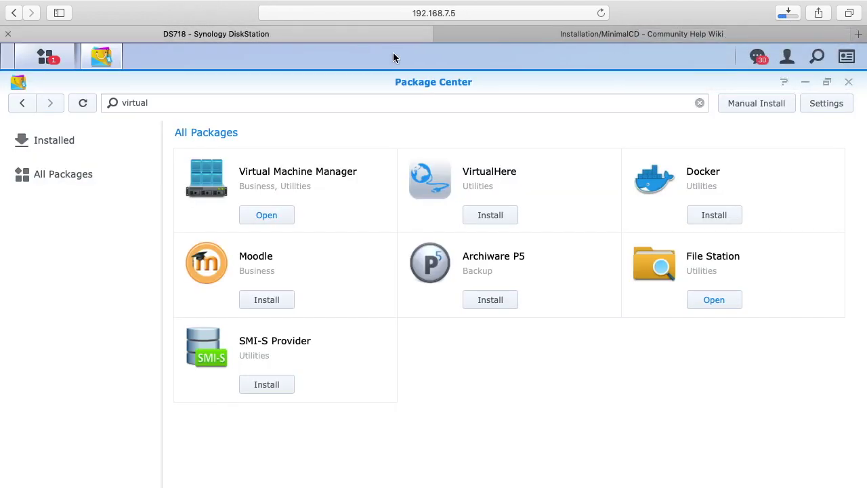
Step: In File Station, create a folder named ISO inside DS918_Backup and open it
left_click(848, 82)
left_click(60, 274)
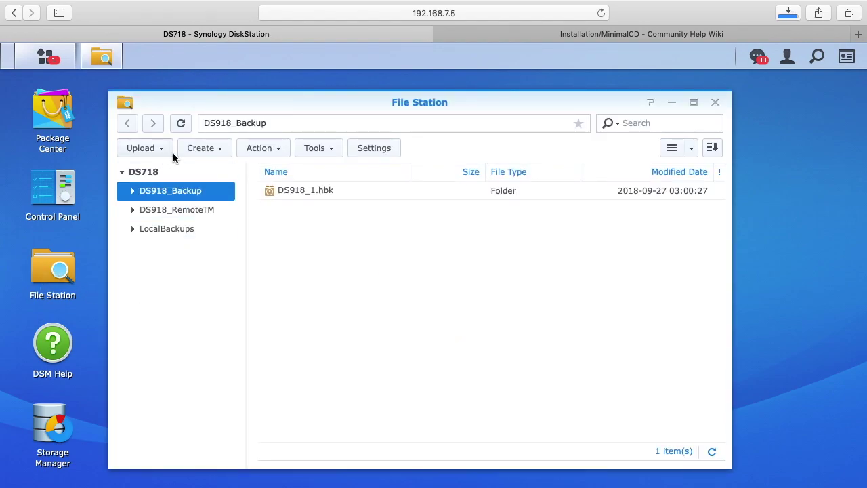
left_click(203, 154)
left_click(227, 170)
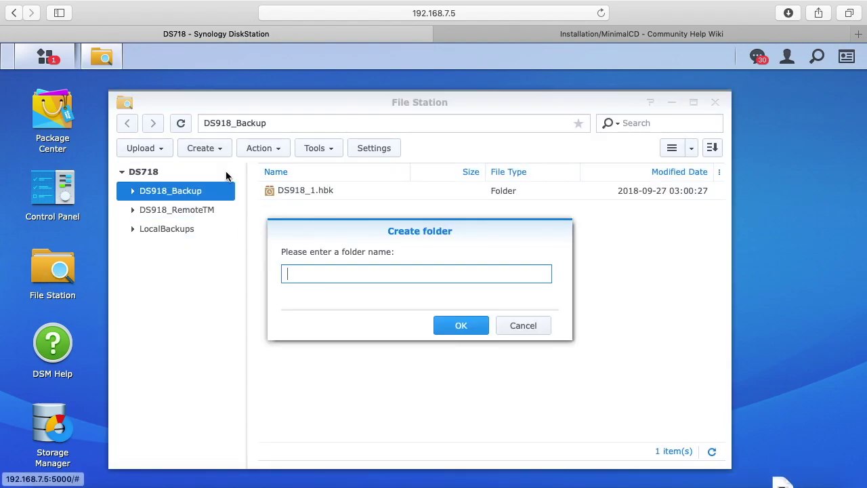
type("ISO")
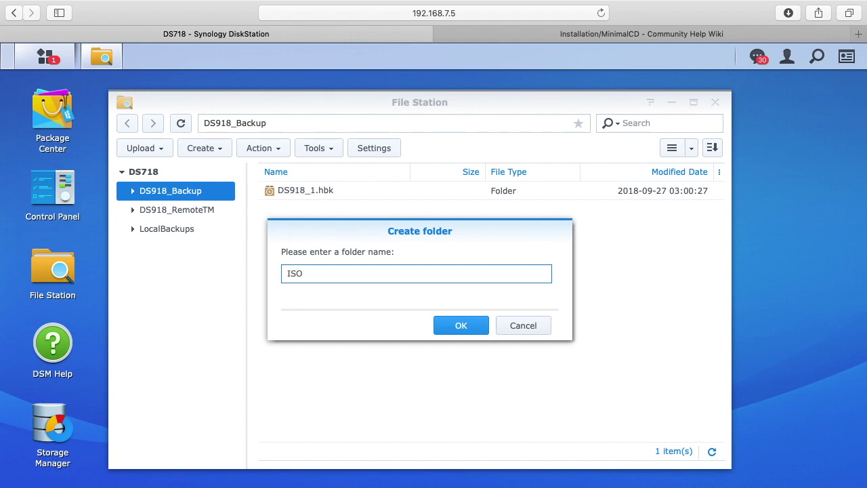
left_click(474, 328)
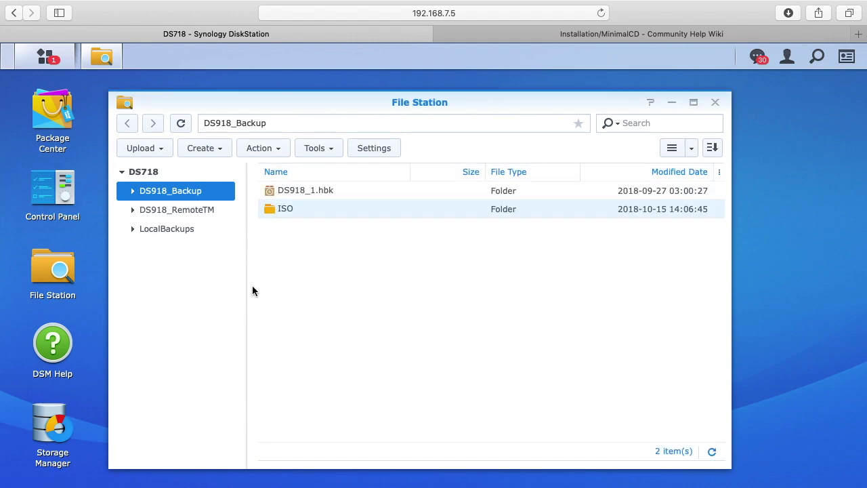
double_click(275, 208)
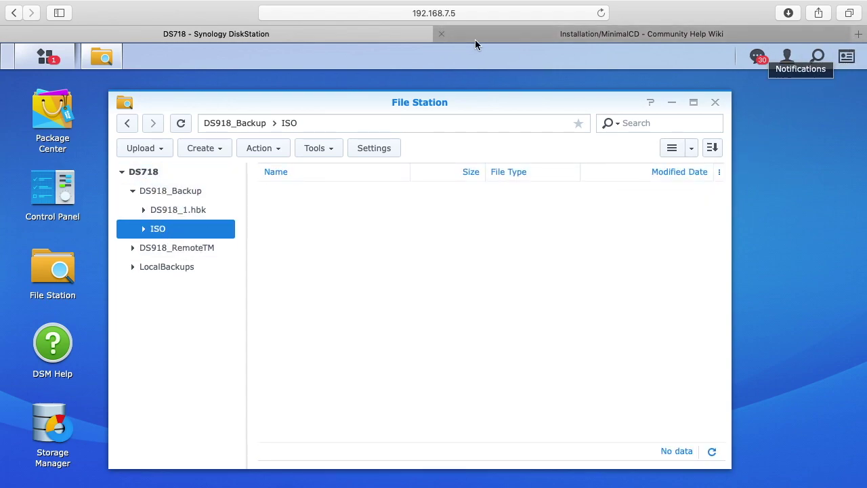
Step: Drag mini.iso from Finder's Downloads into File Station's ISO folder and confirm the upload
mouse_move(70, 4)
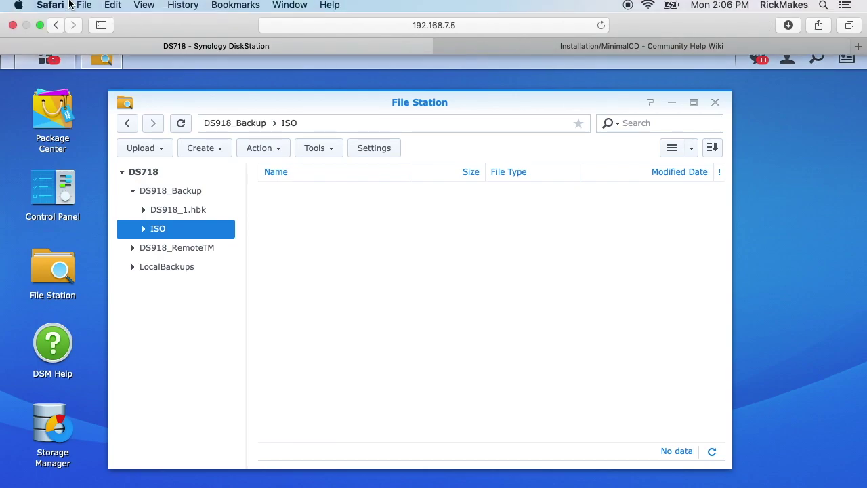
left_click(40, 25)
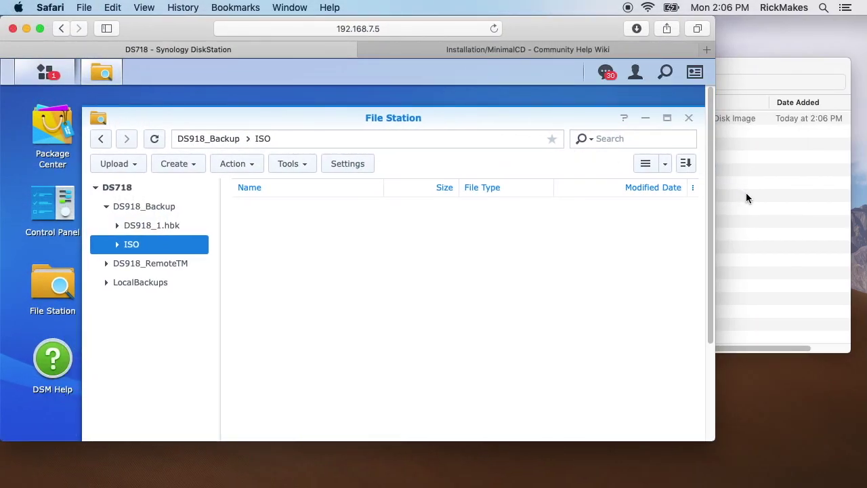
left_click(746, 194)
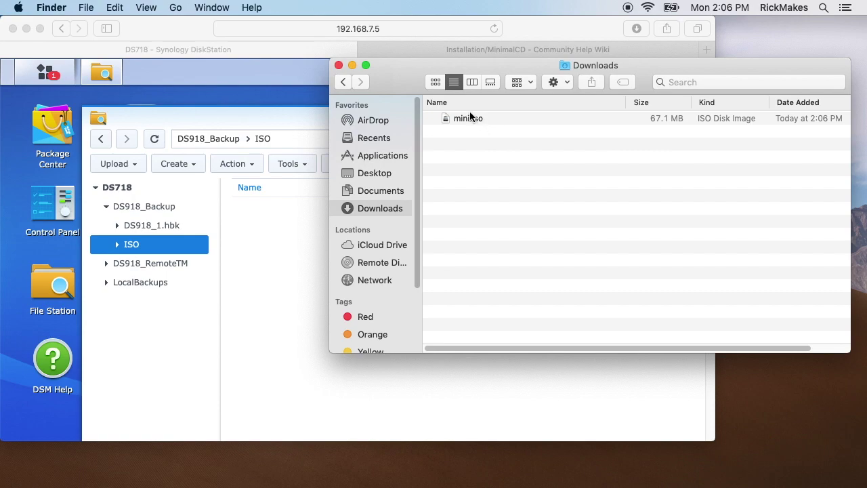
left_click(494, 123)
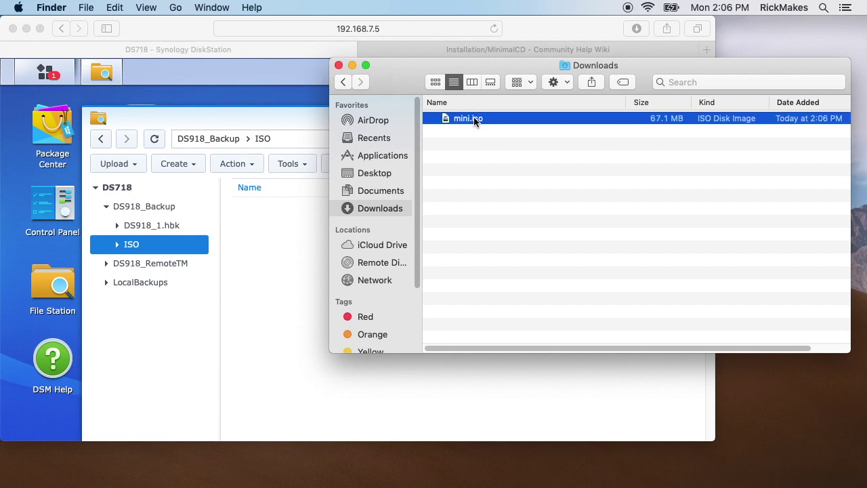
left_click_drag(473, 118, 263, 266)
left_click(264, 234)
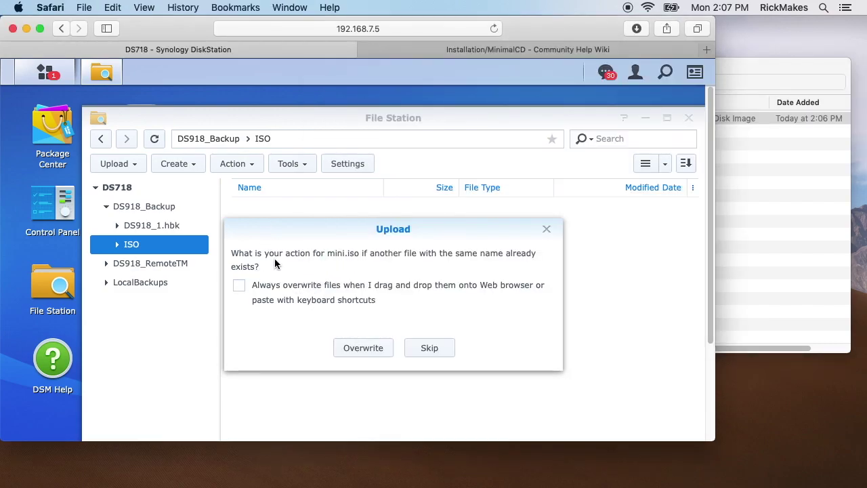
left_click(426, 348)
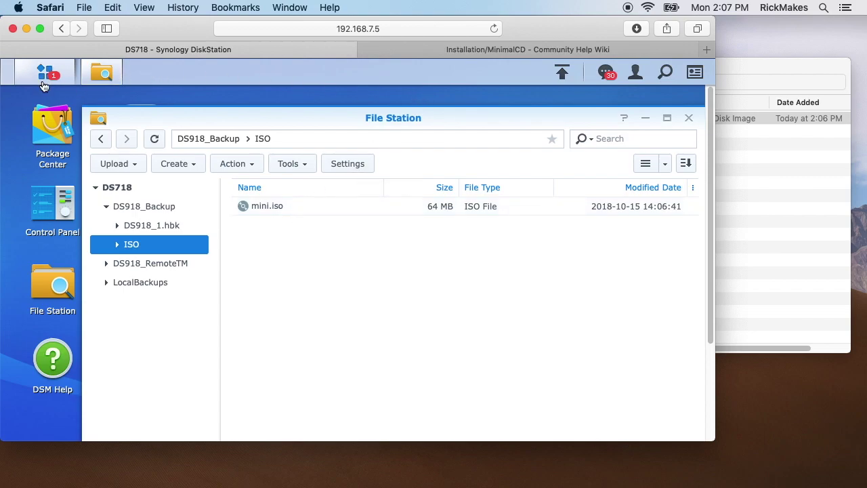
Step: Search Google for 'ubuntu 18.04 minimum requirements' in a new tab
left_click(523, 50)
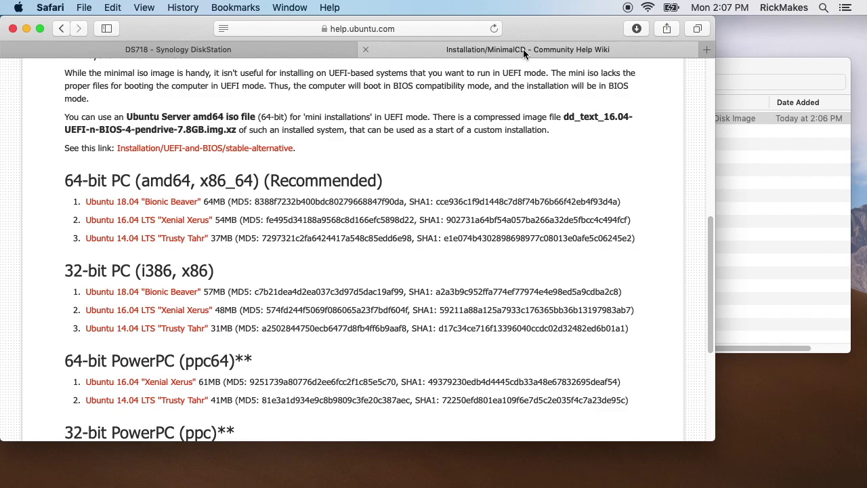
key("super+t")
type("ubu")
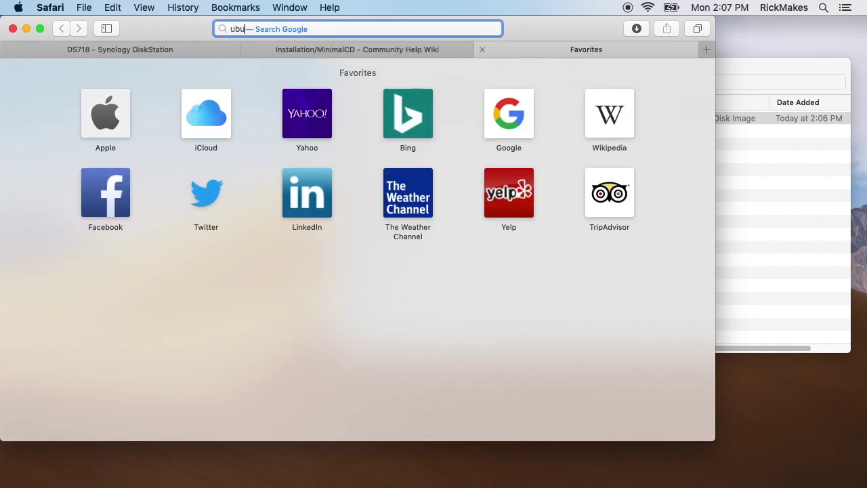
type("ntu")
key("BackSpace")
key("BackSpace")
key("BackSpace")
type("n")
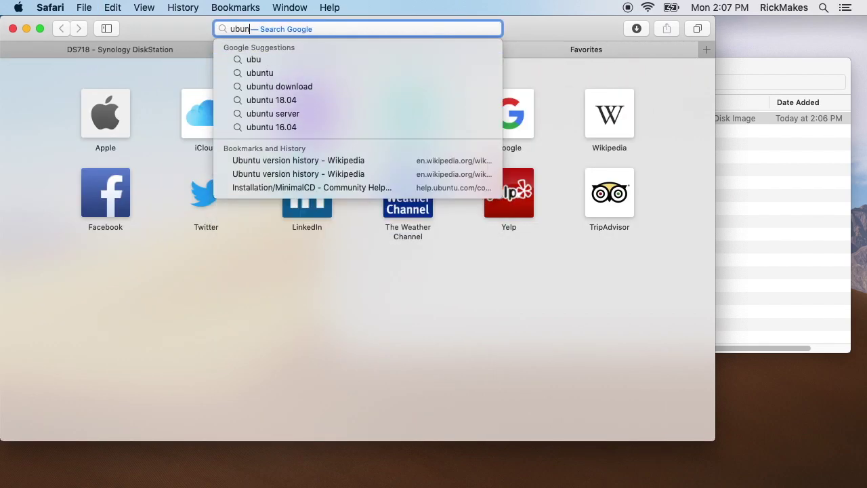
key("BackSpace")
key("BackSpace")
key("BackSpace")
key("BackSpace")
type("ubuntu ")
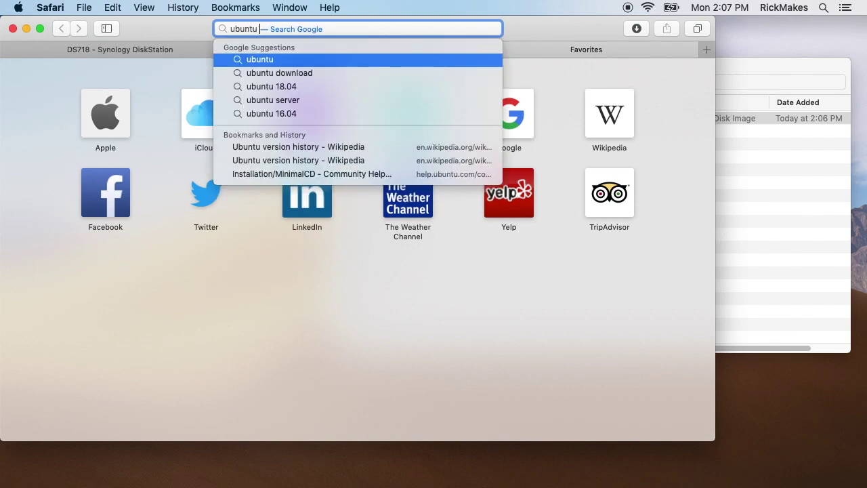
type("18.0")
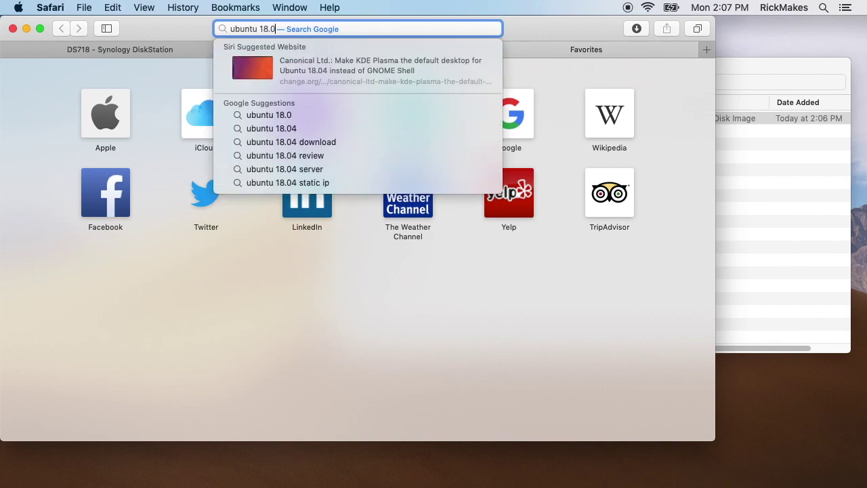
type("4 minim")
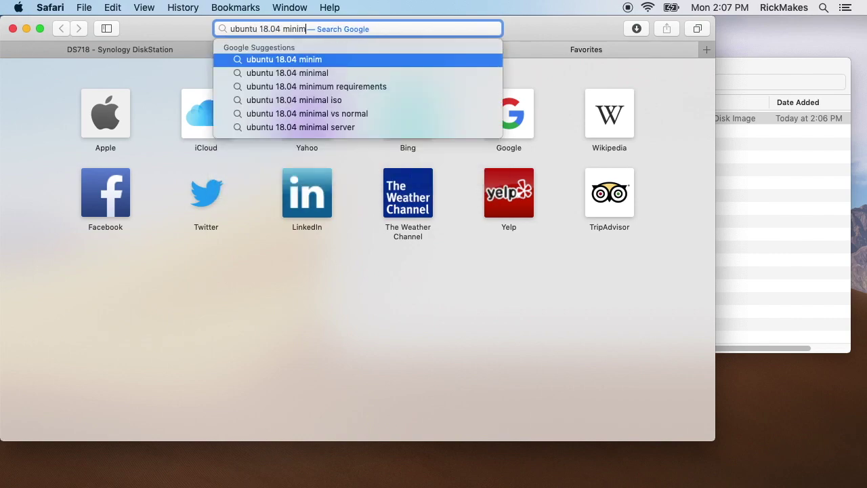
key("Down")
key("Down")
key("Return")
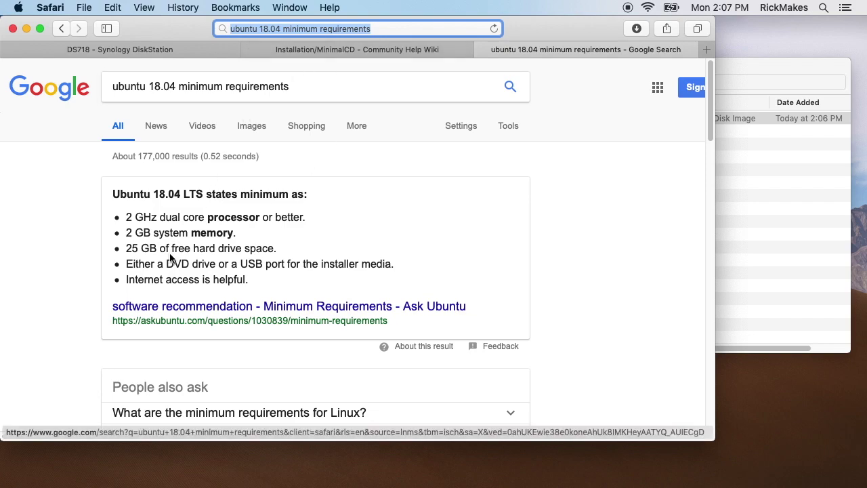
Step: Add Virtual Machine Manager from Main Menu to the DSM desktop and launch it from there
left_click(164, 48)
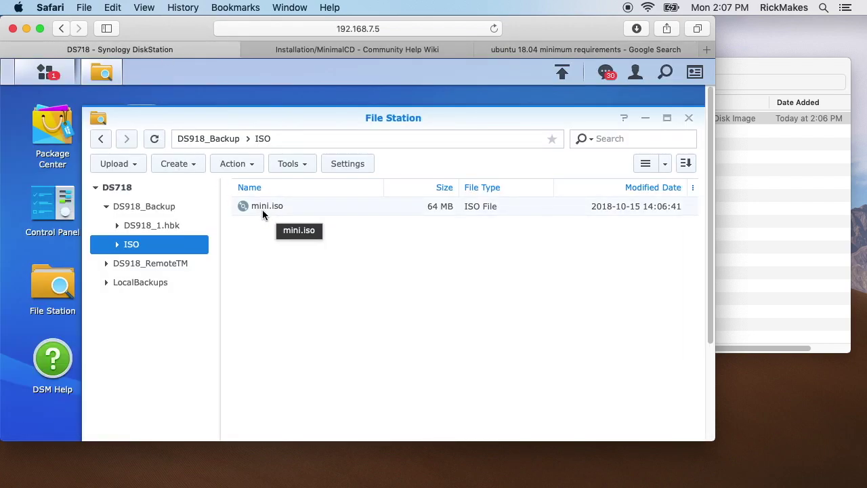
left_click(44, 71)
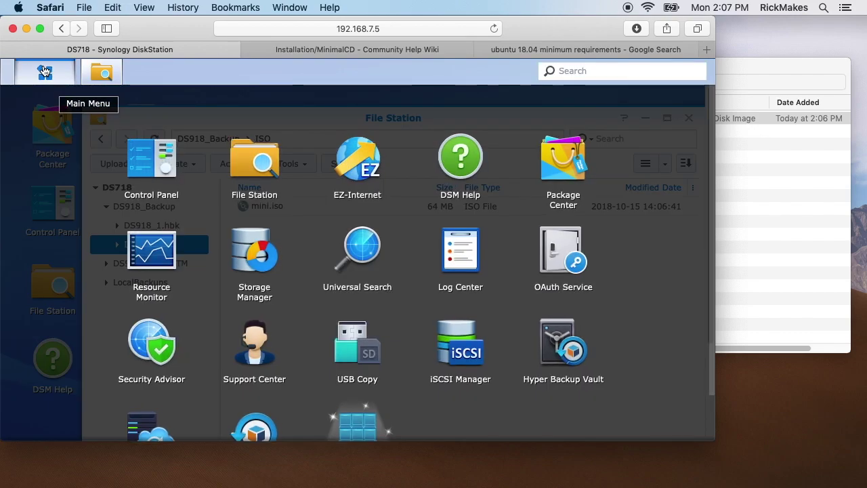
scroll(443, 378, "down", 2)
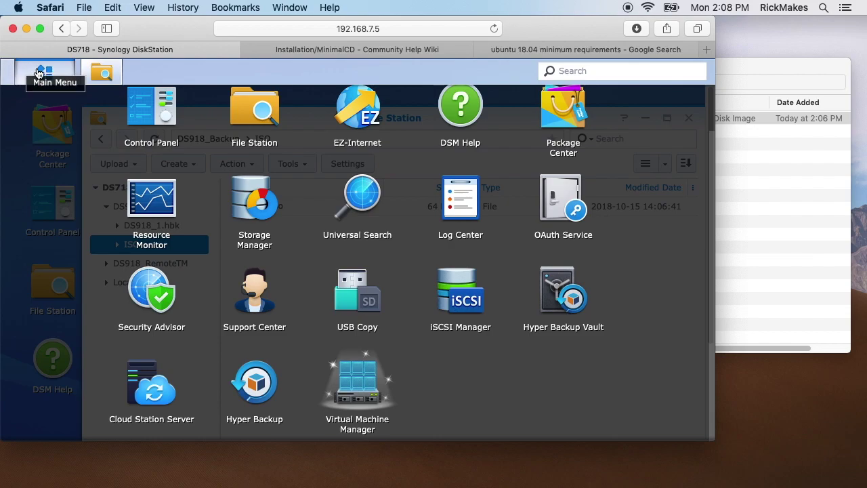
right_click(342, 388)
left_click(349, 388)
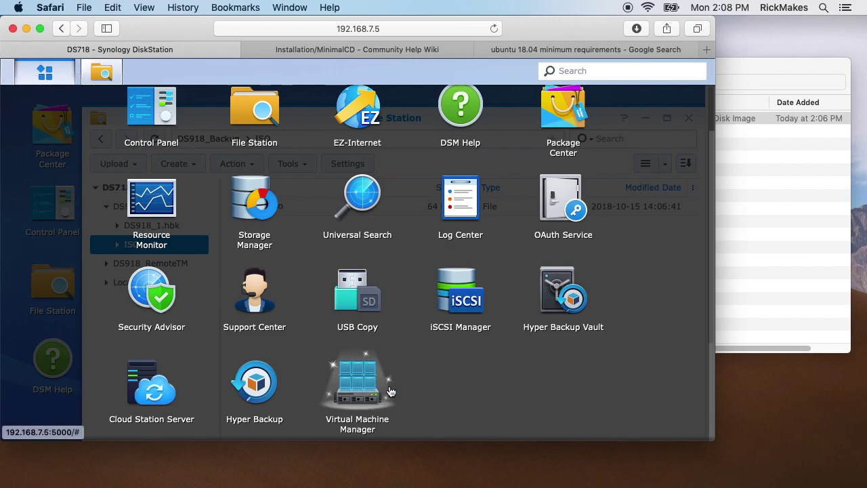
left_click(24, 187)
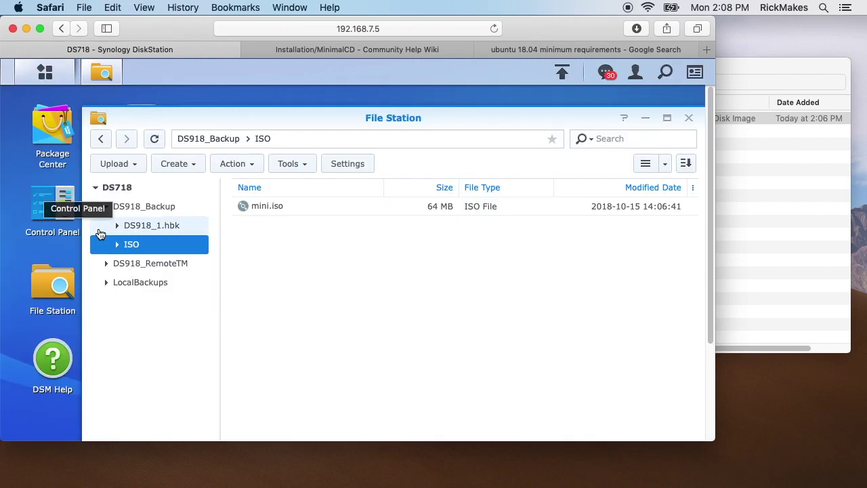
left_click_drag(460, 126, 566, 109)
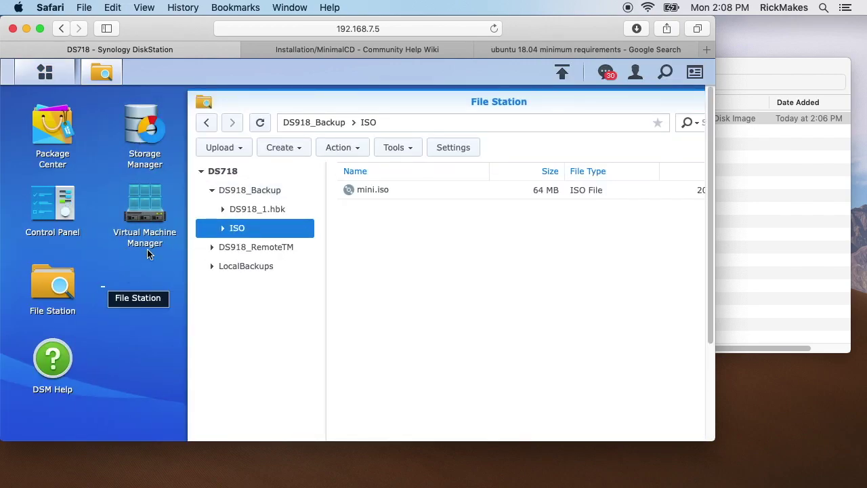
left_click(145, 204)
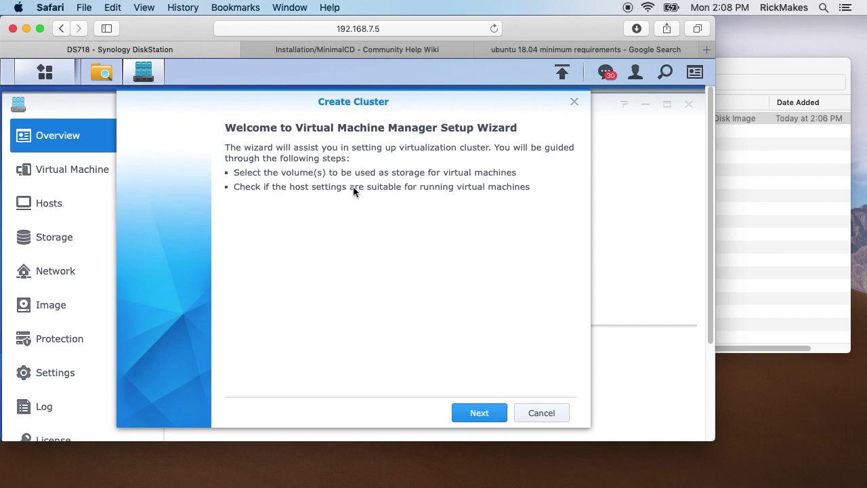
Step: Choose Volume 1 for VM storage, pass the host check, and allow enabling network settings
left_click(478, 413)
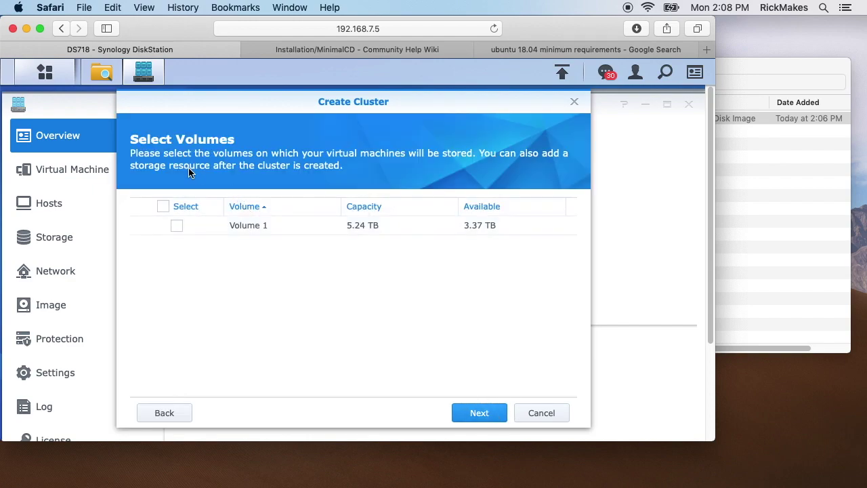
left_click(176, 226)
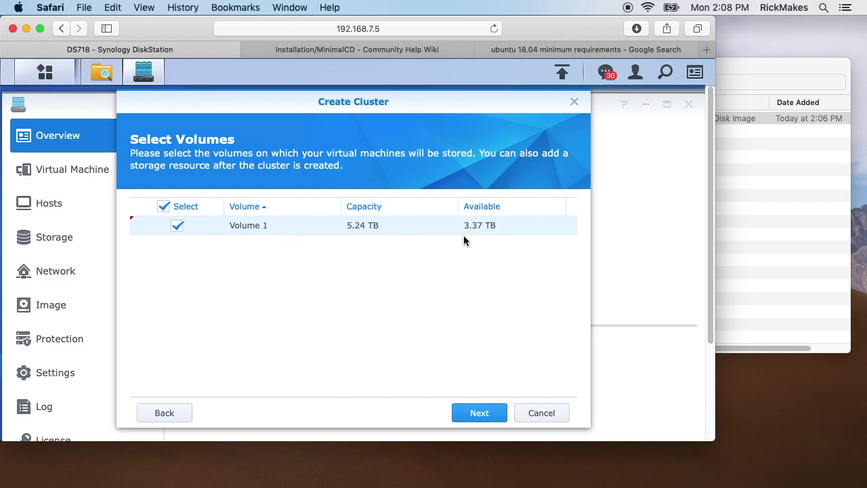
left_click(478, 414)
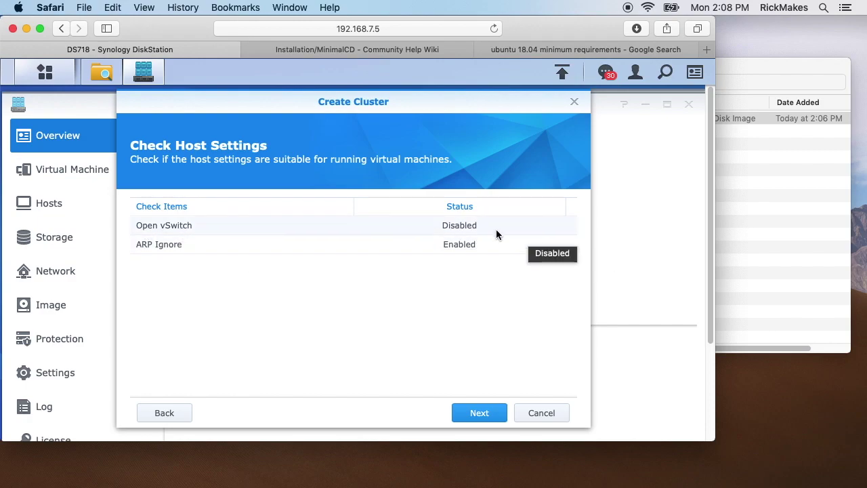
left_click(493, 413)
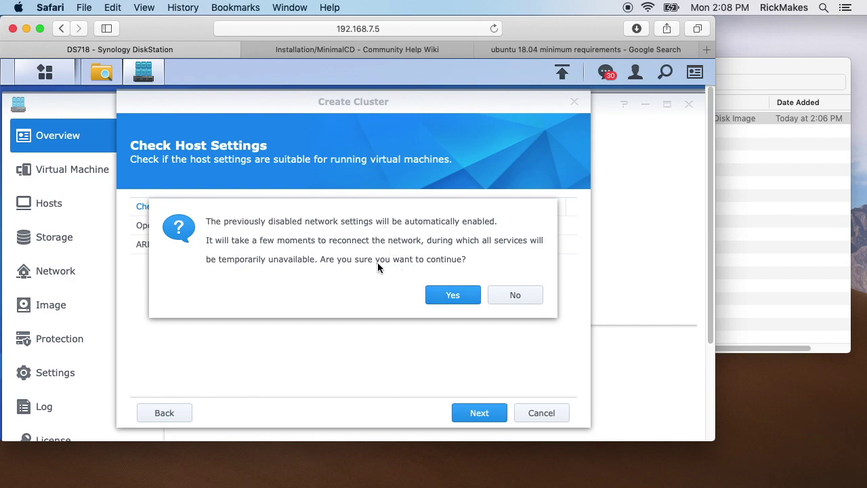
left_click(453, 298)
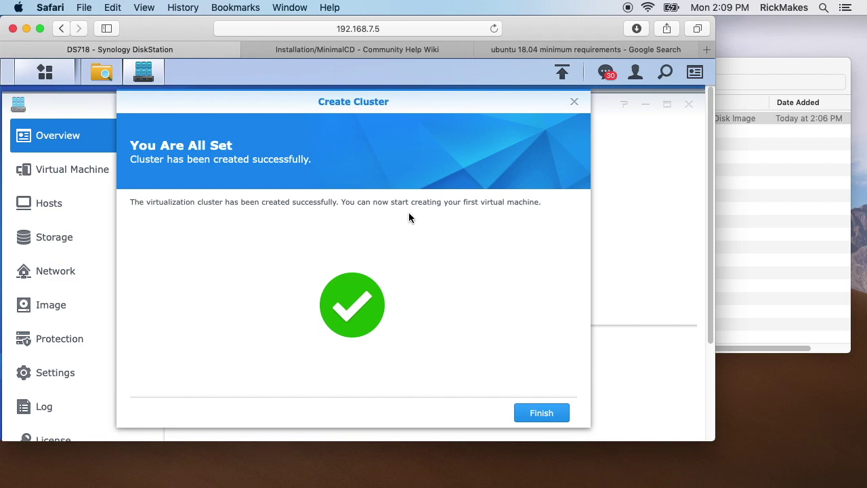
Step: Finish the cluster wizard, maximize Virtual Machine Manager and the browser, and show the Virtual Machine list
left_click(541, 414)
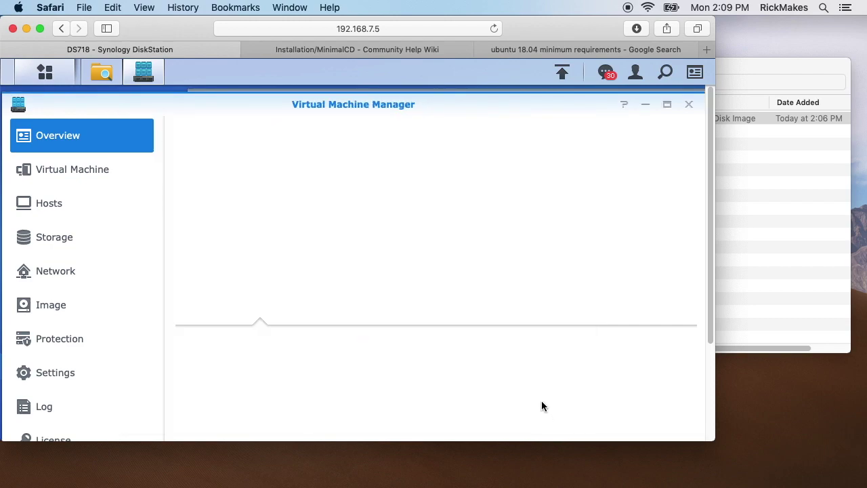
left_click(667, 106)
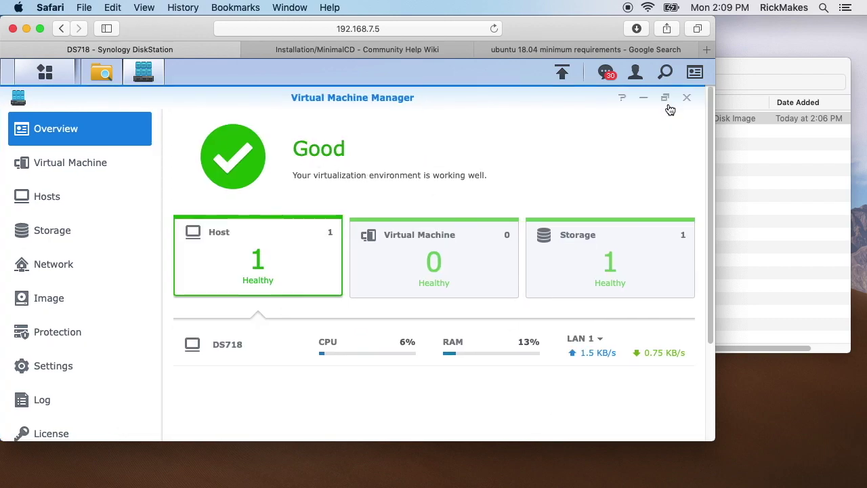
left_click(43, 29)
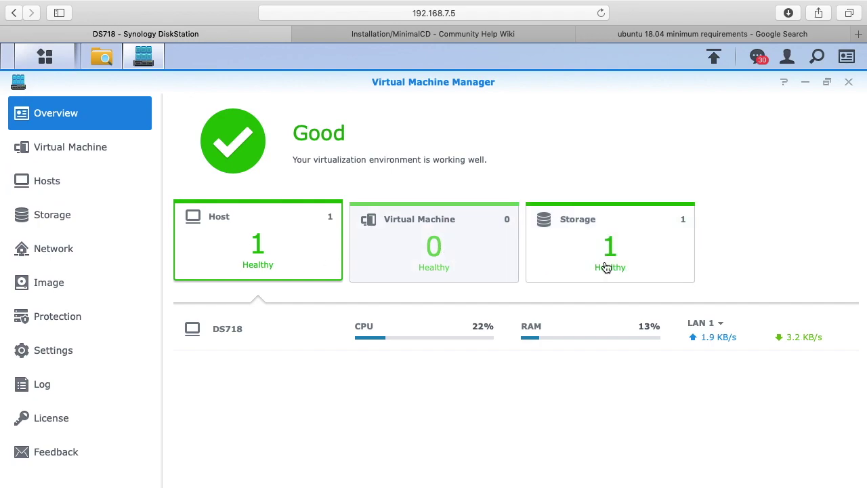
left_click(71, 147)
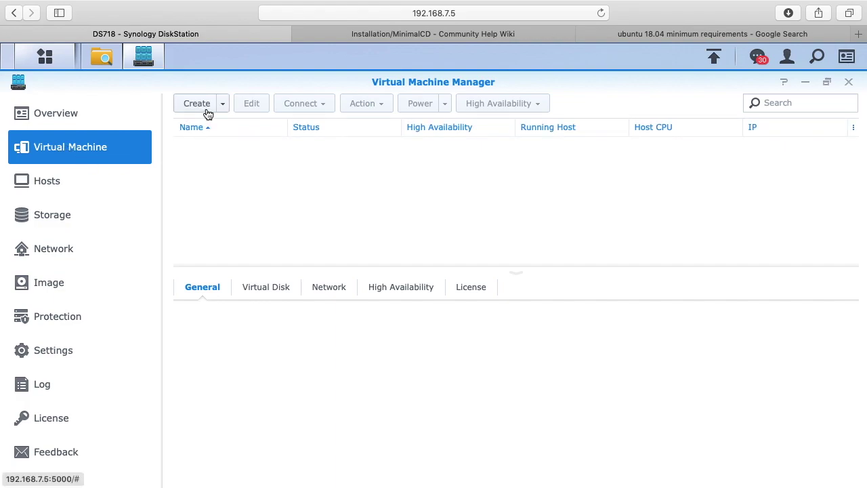
Step: Start a new Linux virtual machine stored on the DS718
left_click(196, 104)
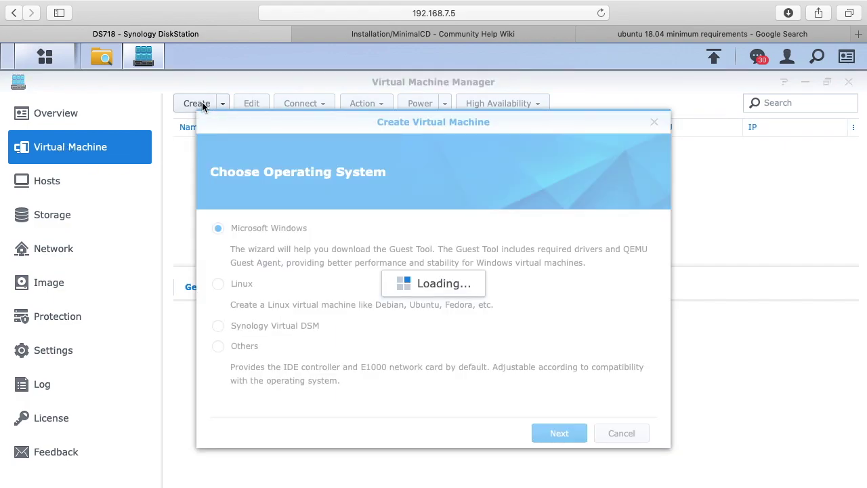
left_click(218, 285)
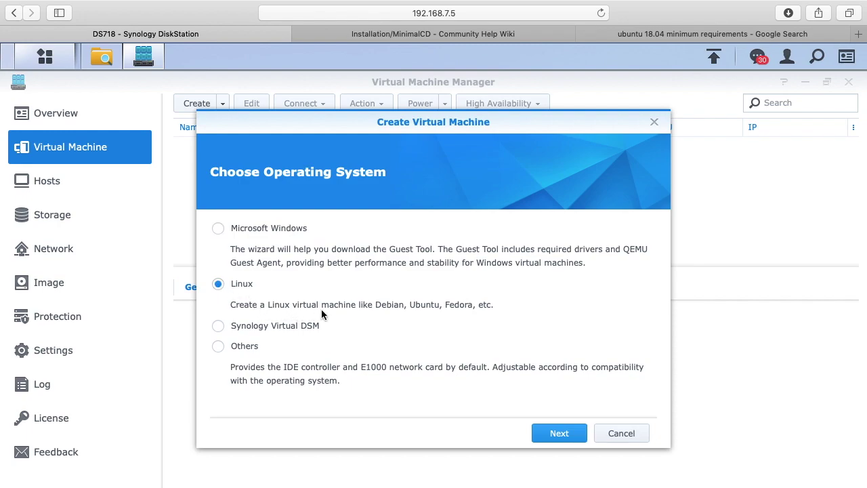
left_click(559, 434)
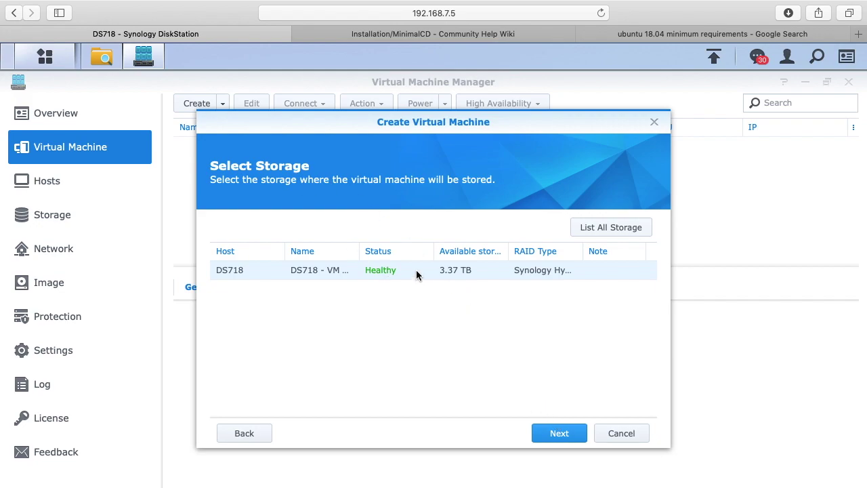
left_click(559, 433)
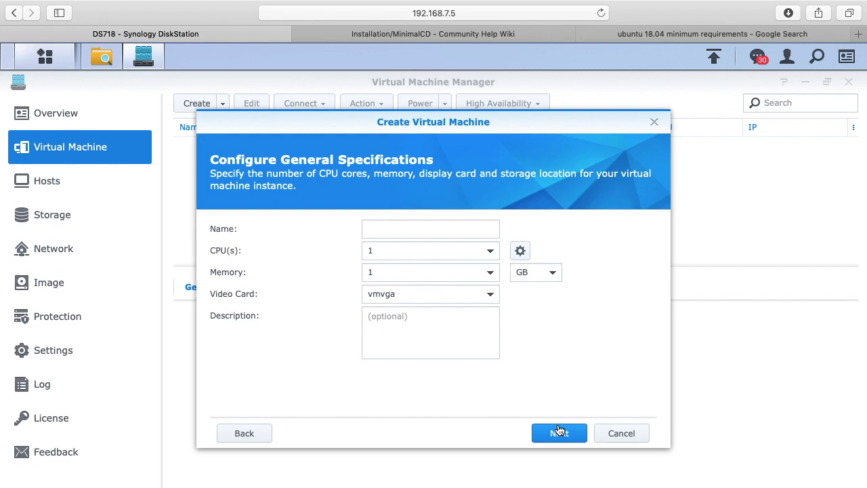
Step: Name the VM Ubuntumini and give it 2 CPUs and 2 GB of memory
left_click(417, 231)
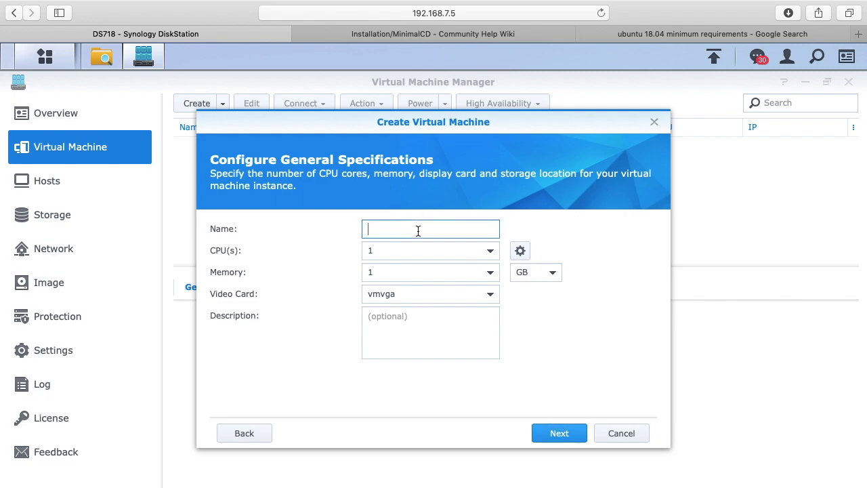
type("Ubuntumini")
left_click(435, 254)
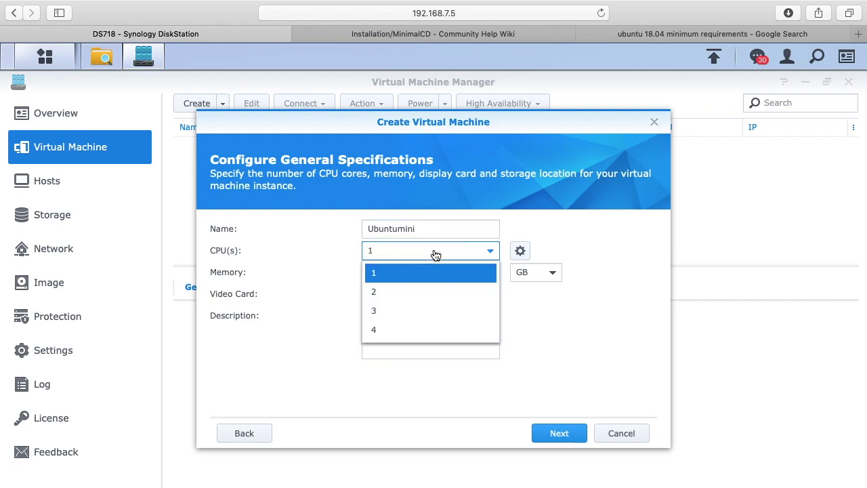
left_click(420, 294)
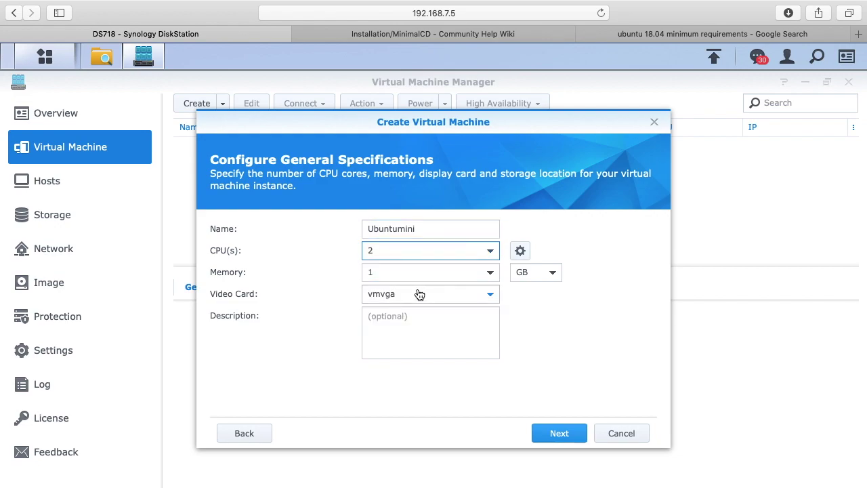
left_click(410, 273)
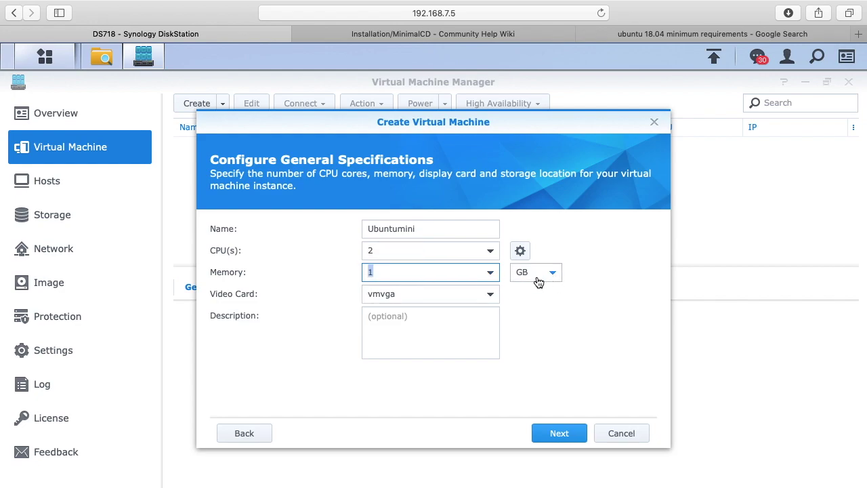
type("2")
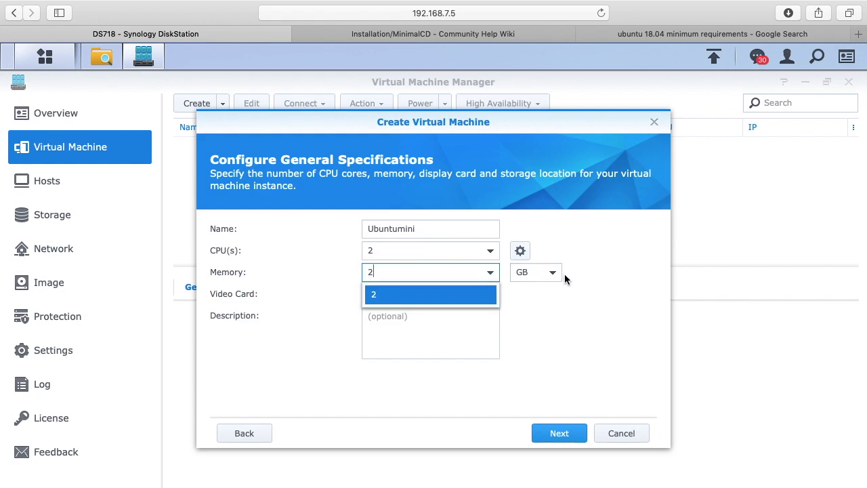
left_click(467, 295)
left_click(573, 431)
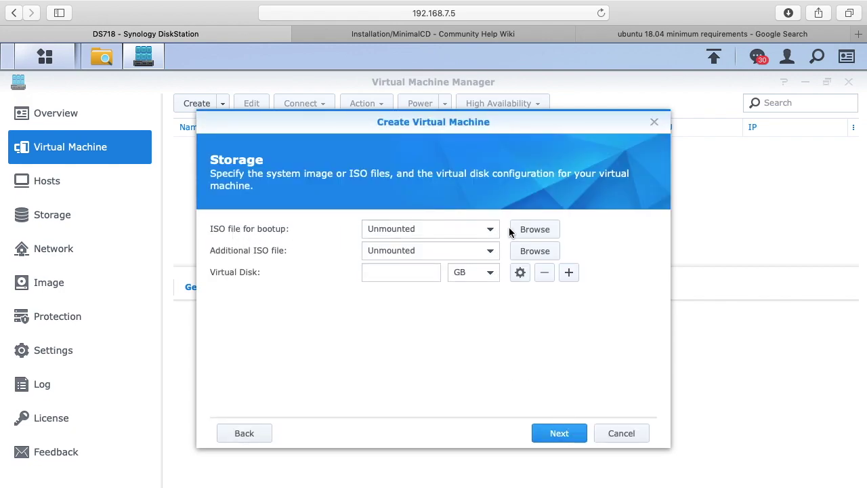
Step: Select DS918_Backup/ISO/mini.iso as the boot image and give the virtual disk 25 GB
left_click(536, 229)
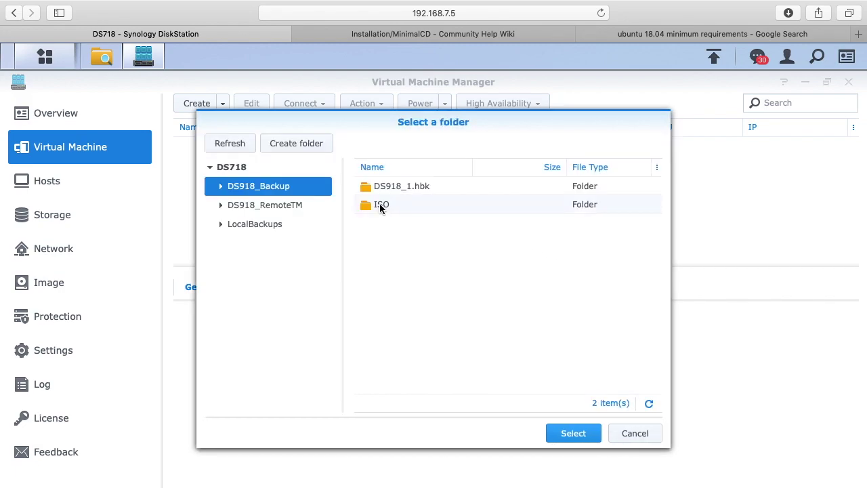
double_click(381, 206)
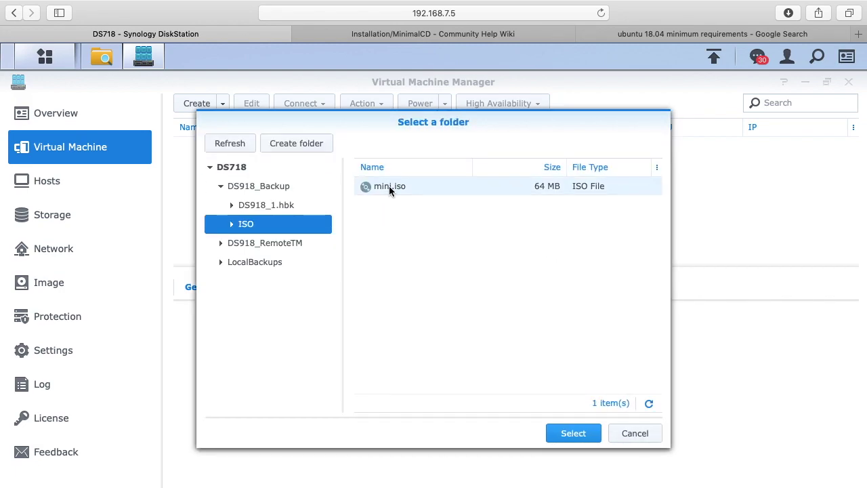
double_click(388, 186)
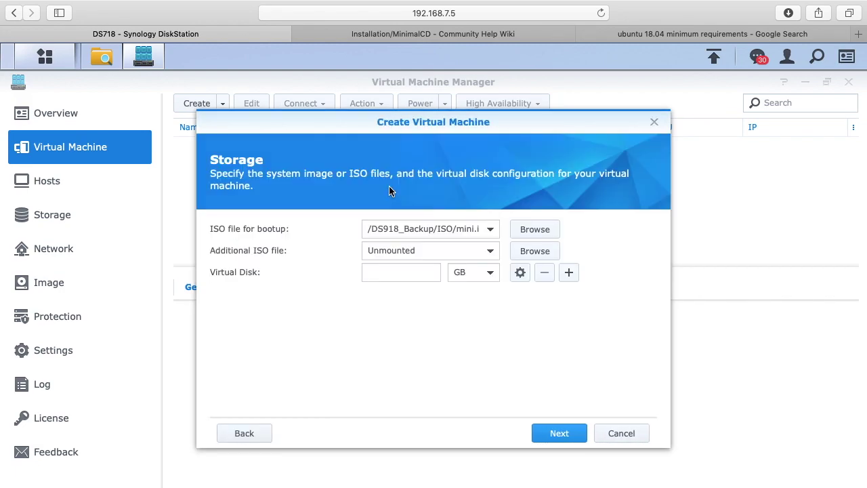
left_click(409, 271)
type("25")
left_click(560, 434)
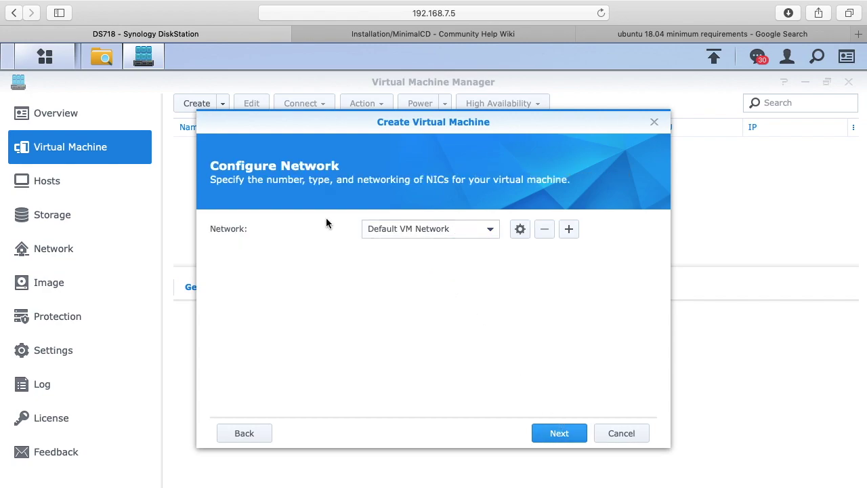
Step: Keep Default VM Network as the virtual machine's network
left_click(487, 231)
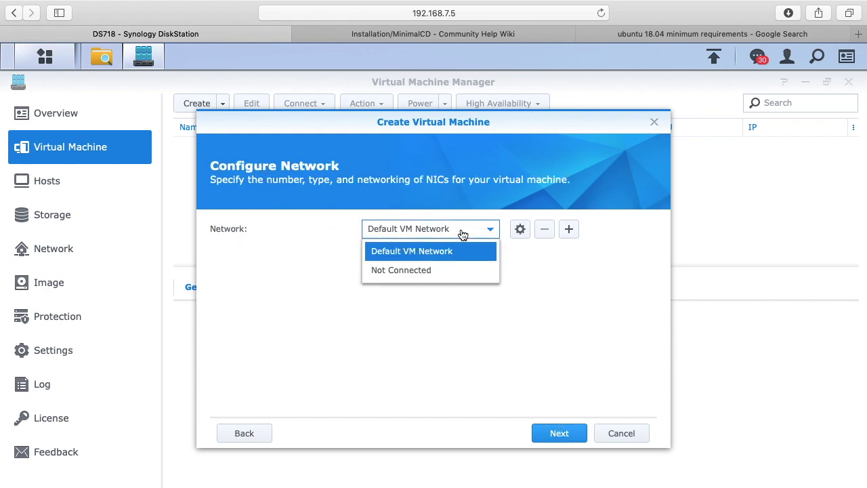
left_click(412, 251)
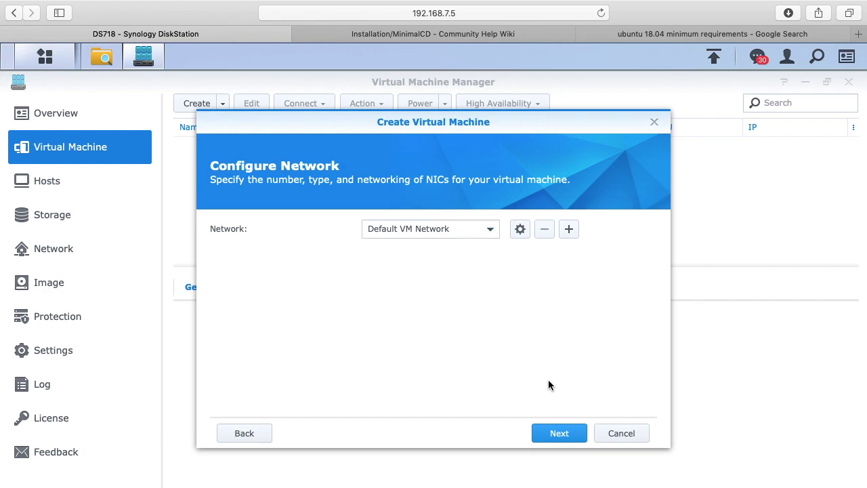
left_click(559, 433)
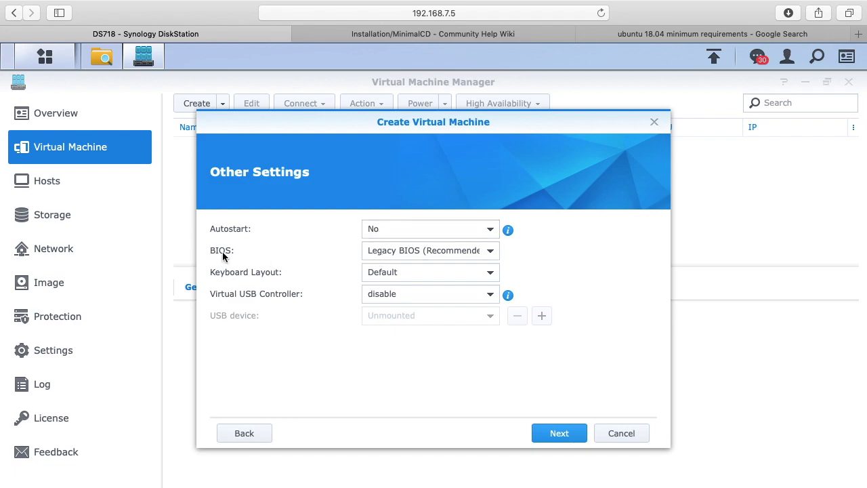
Step: Keep Legacy BIOS, the Default keyboard layout and a disabled virtual USB controller
left_click(425, 252)
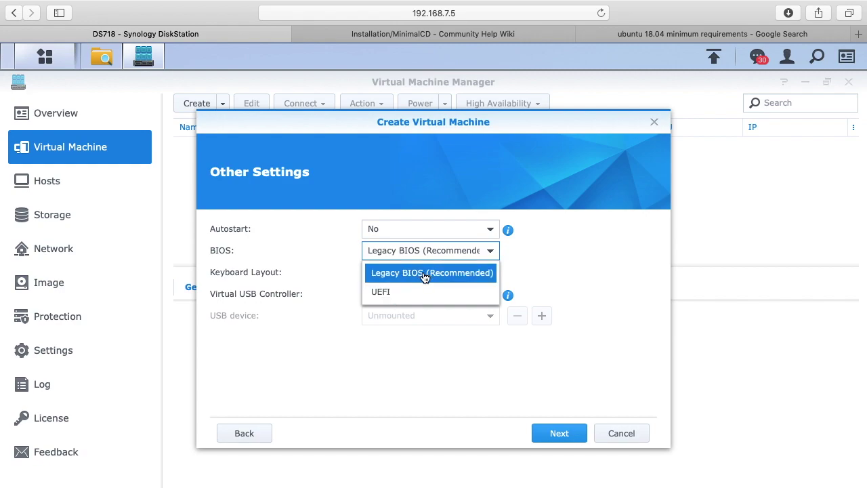
left_click(574, 263)
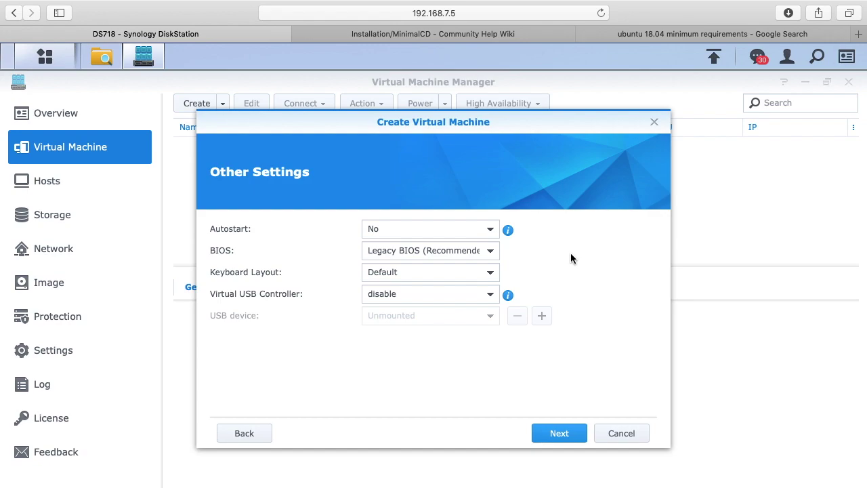
left_click(413, 277)
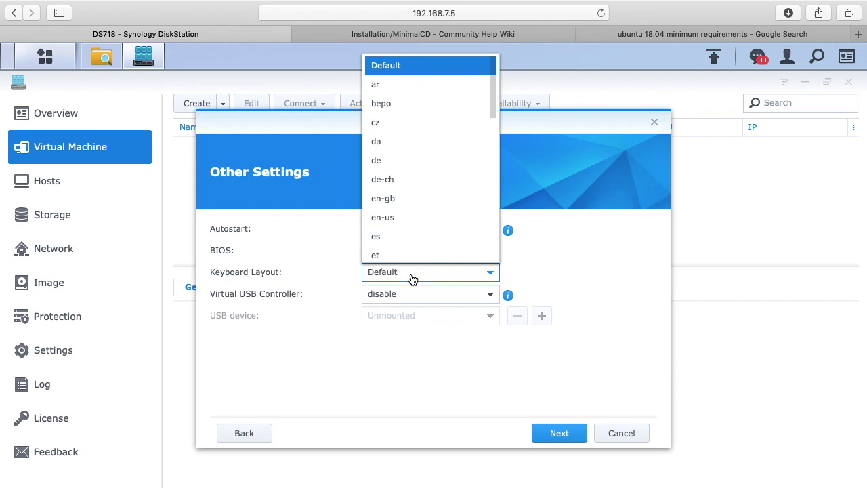
left_click(587, 282)
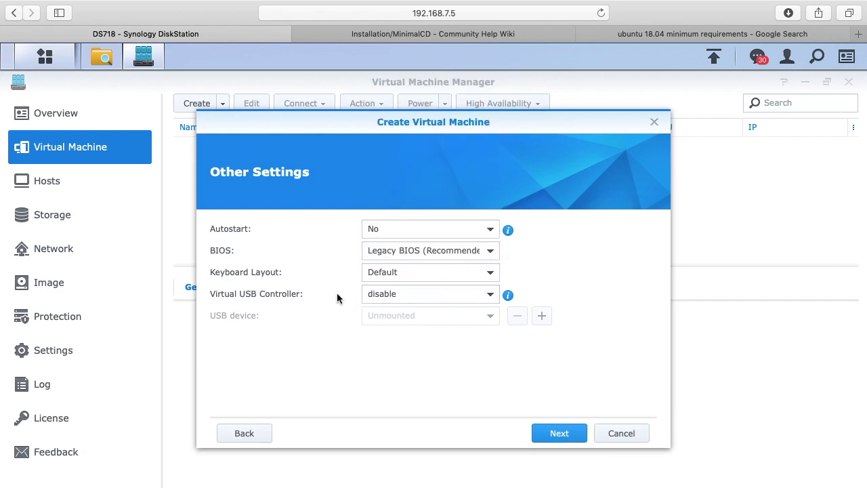
left_click(394, 296)
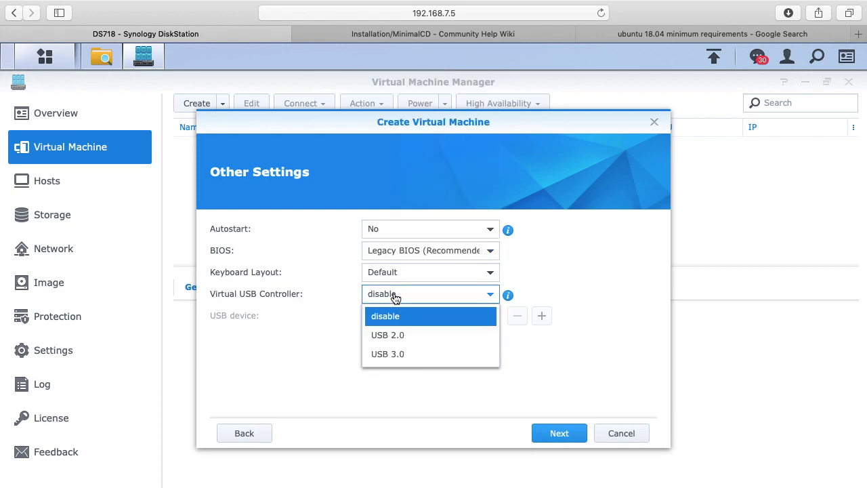
left_click(505, 302)
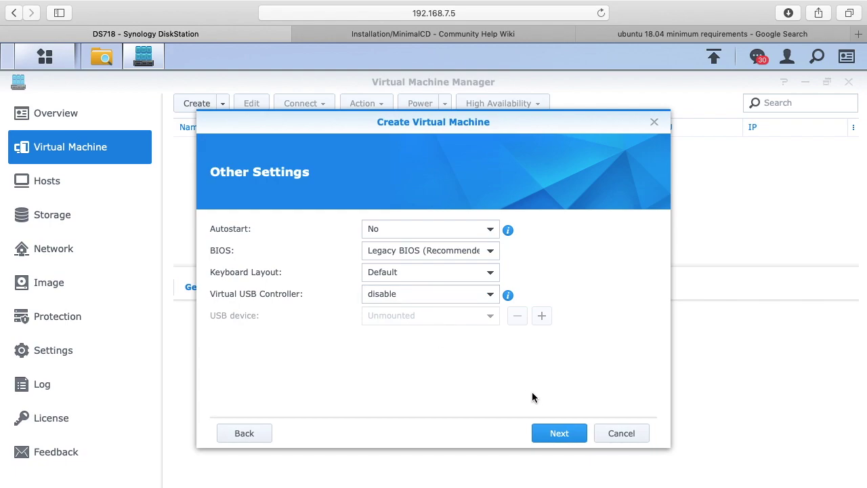
left_click(563, 440)
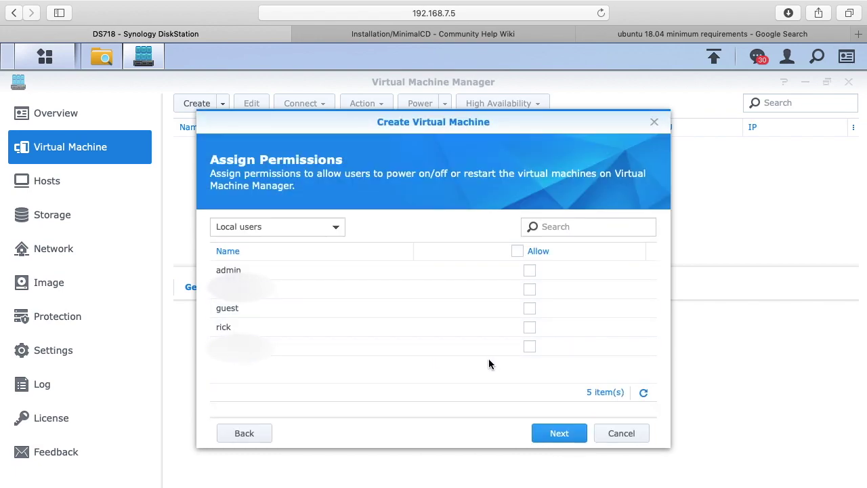
Step: Allow one local user VM power control, then apply the summary to create ubuntumini
left_click(529, 328)
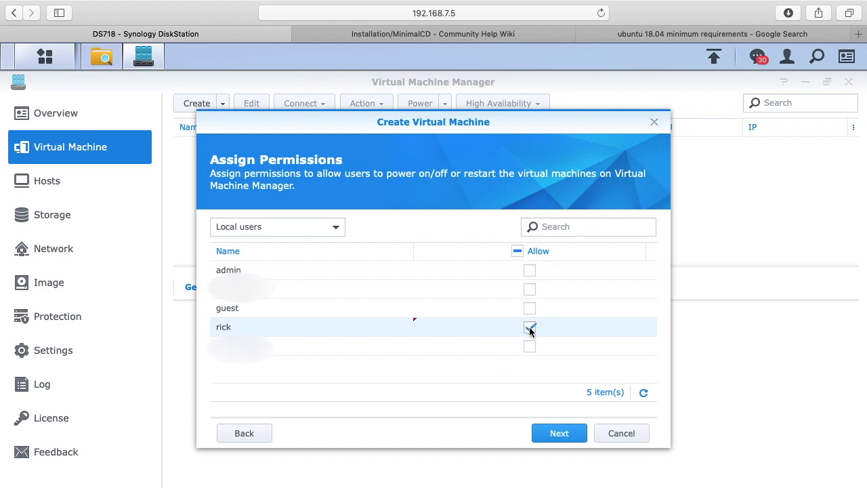
left_click(560, 434)
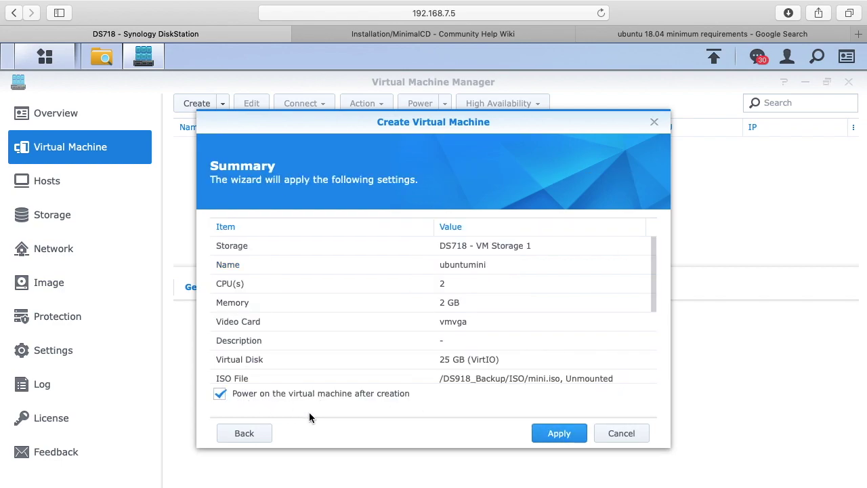
left_click(549, 431)
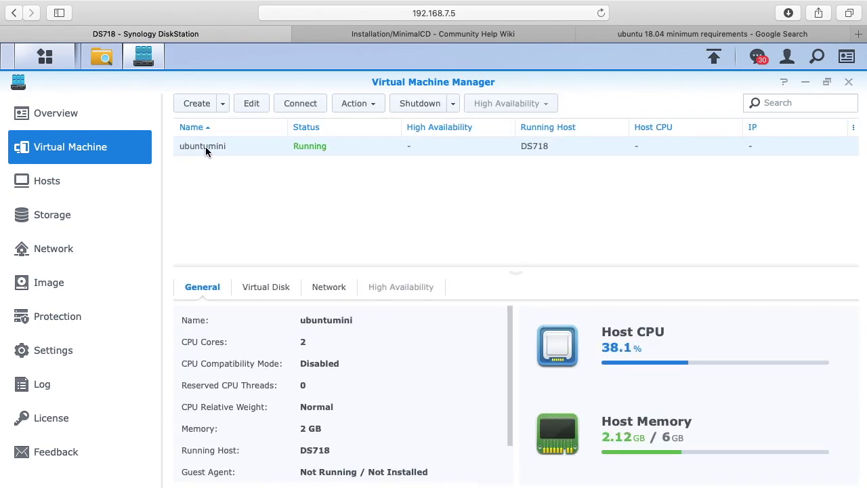
Step: Connect to the ubuntumini console, boot Install, and pick English as the installer language
left_click(299, 107)
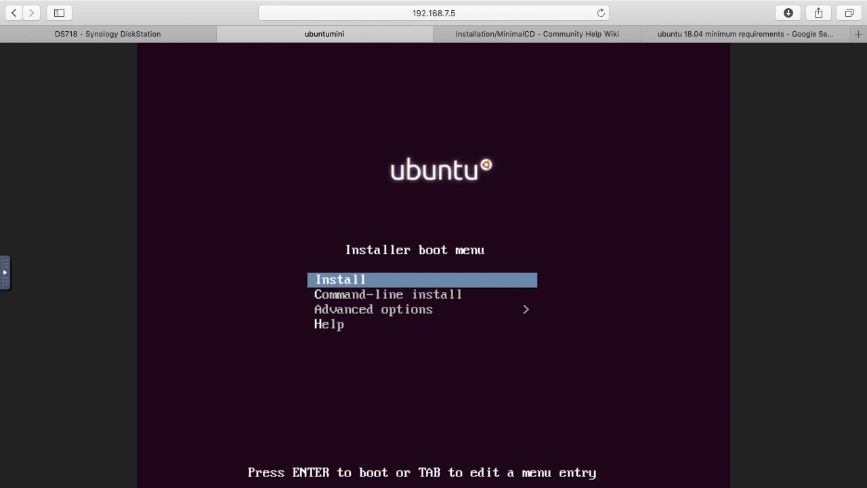
key("Down")
key("Up")
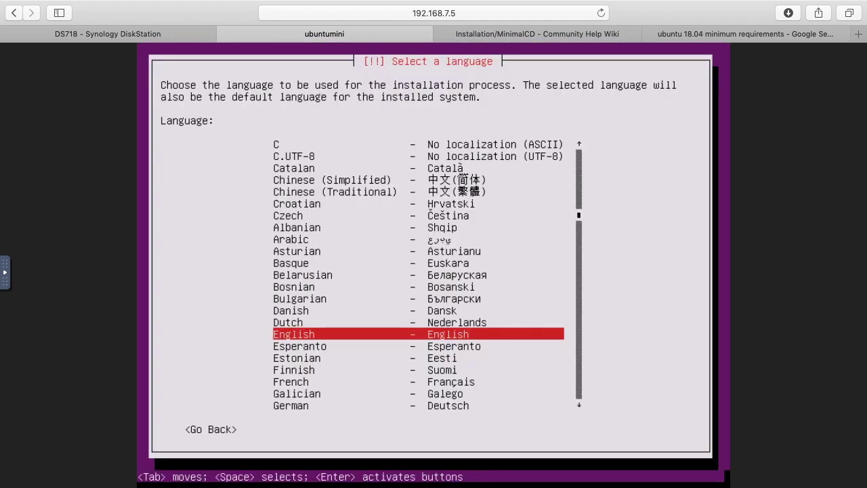
key("Return")
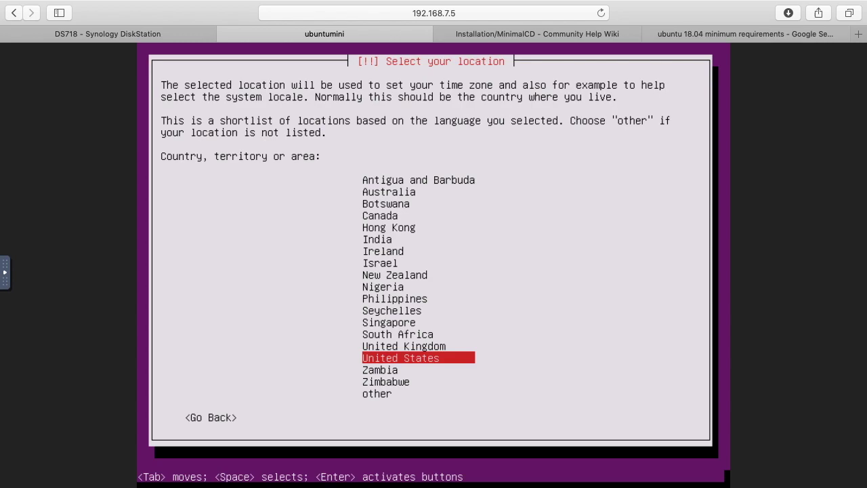
Step: Choose United States as the location and have the keyboard layout detected as us
key("Return")
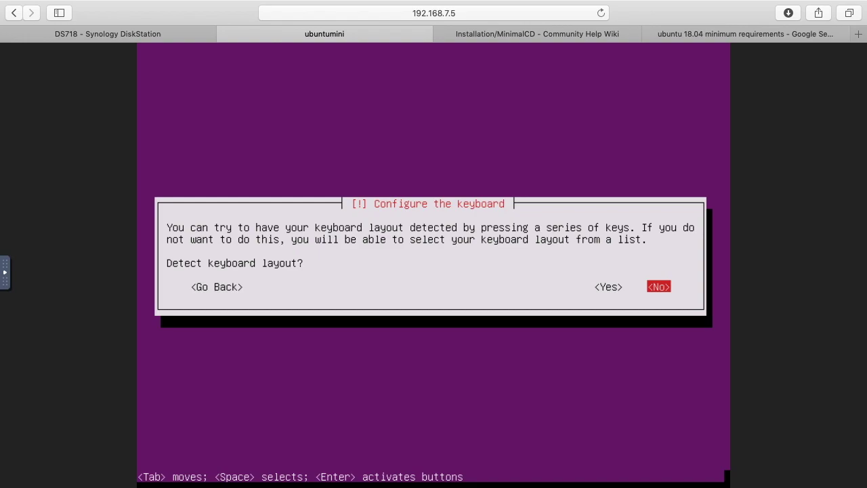
key("Left")
key("Return")
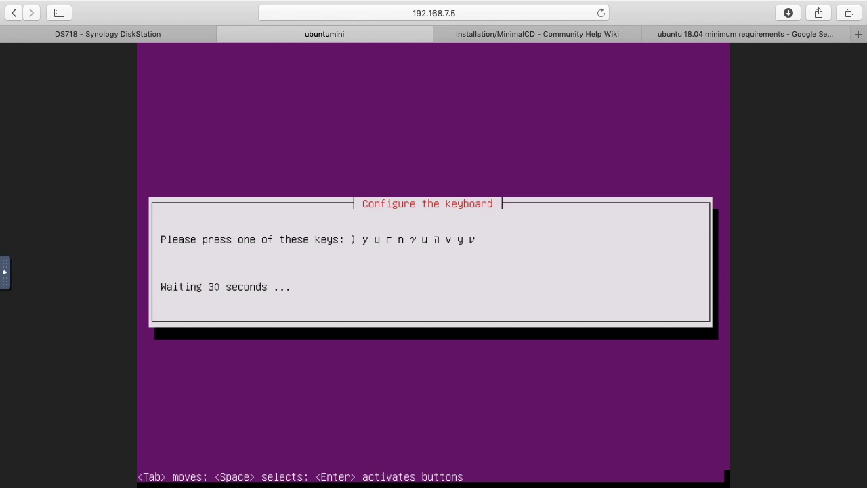
key("y")
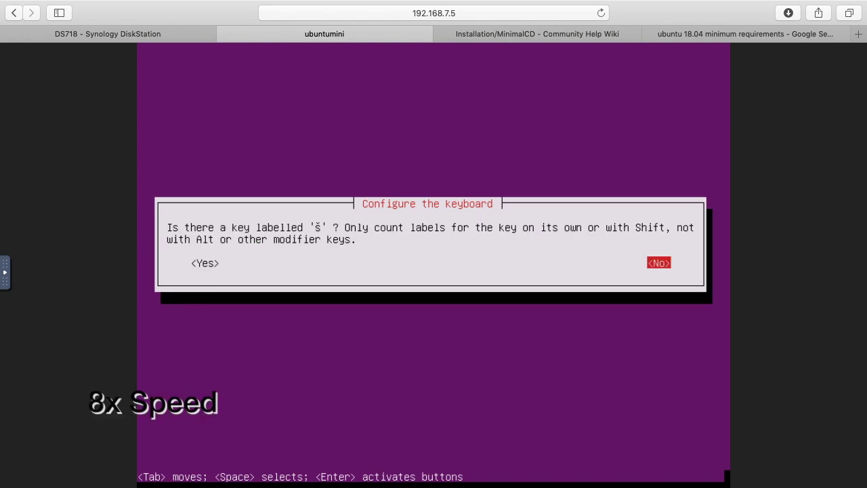
key("Return")
key("Return")
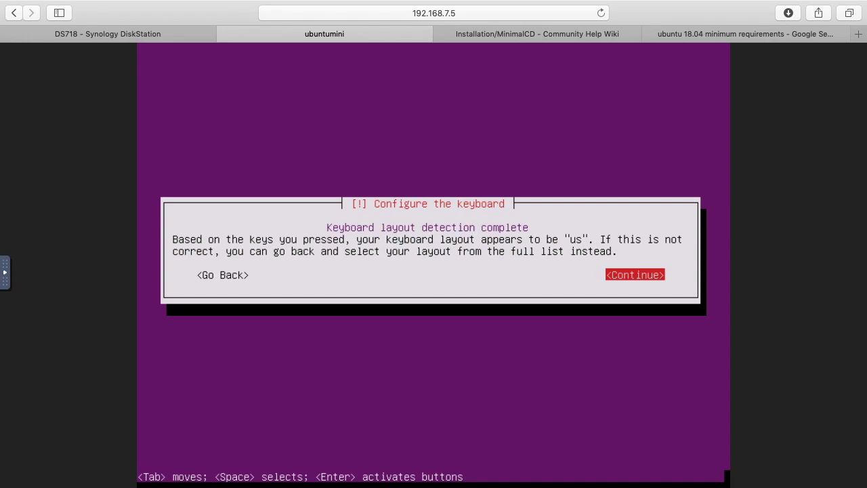
key("Return")
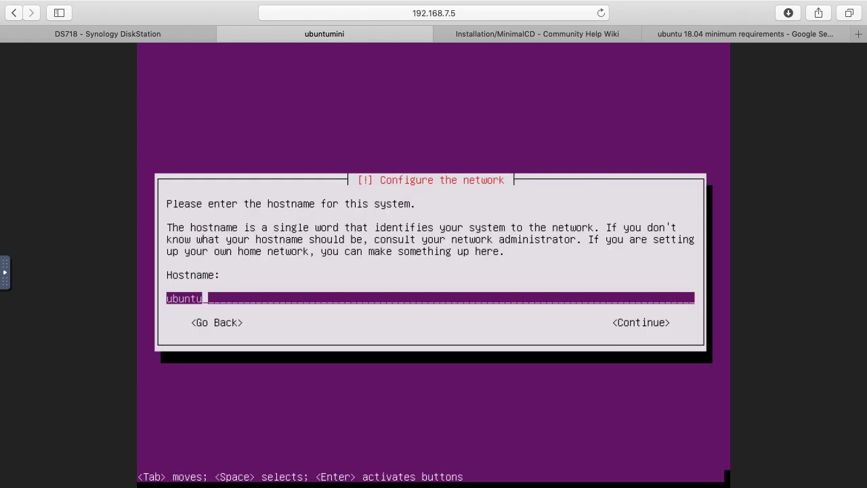
Step: Append 'mini' to make the hostname ubuntumini
type("mini")
key("Tab")
key("shift+Tab")
key("Tab")
key("Return")
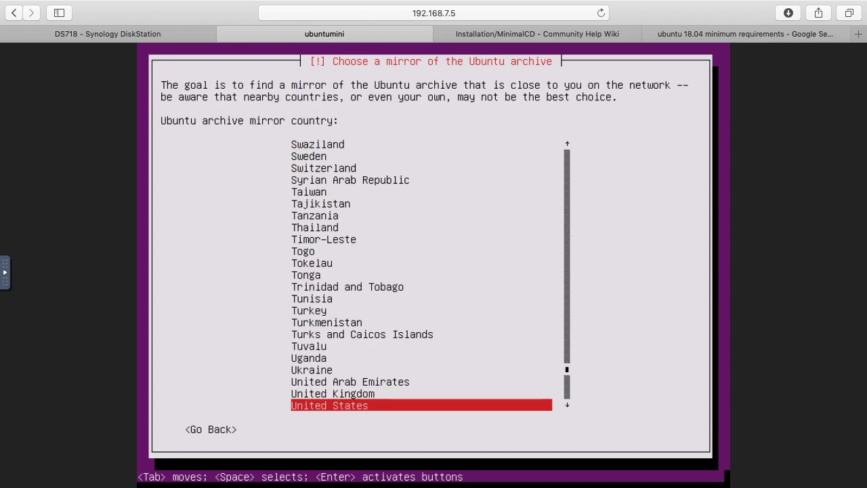
Step: Use the United States us.archive.ubuntu.com mirror with no HTTP proxy
key("Return")
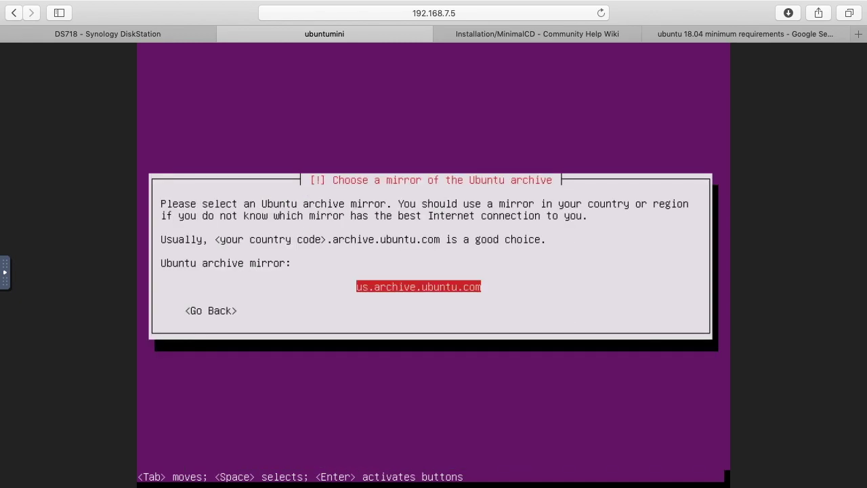
key("Return")
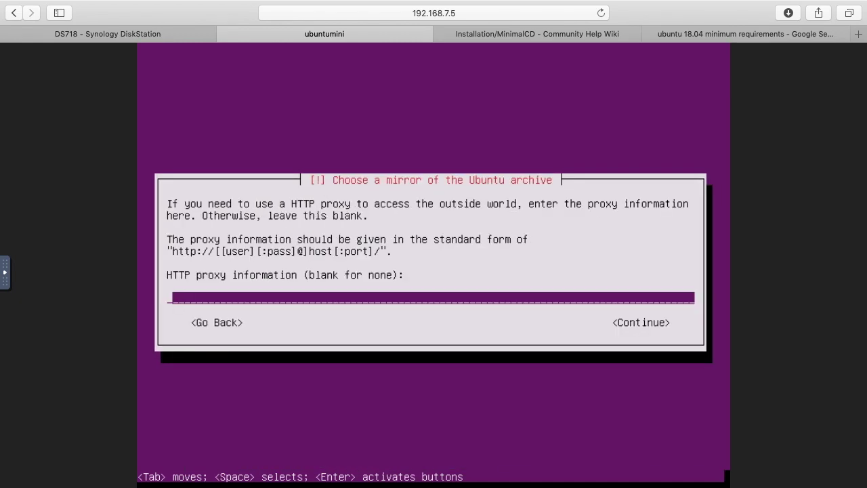
key("Tab")
key("Return")
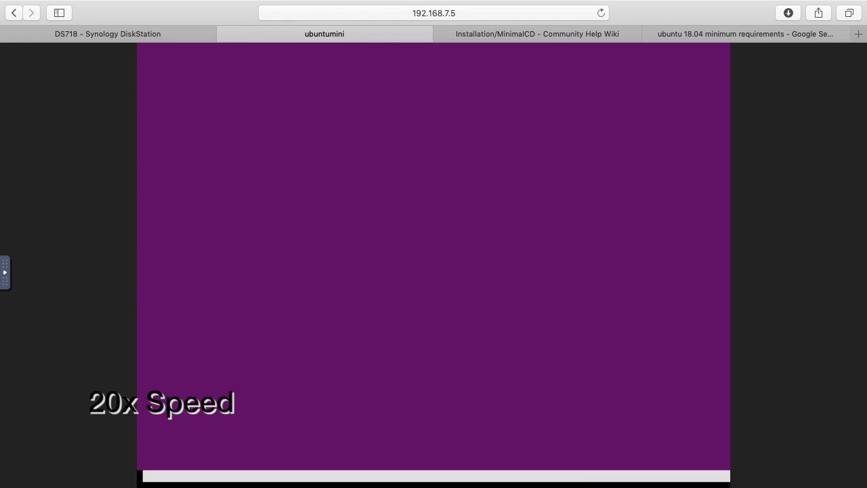
Step: Enter the new user's full name and accept the suggested username
type("rick")
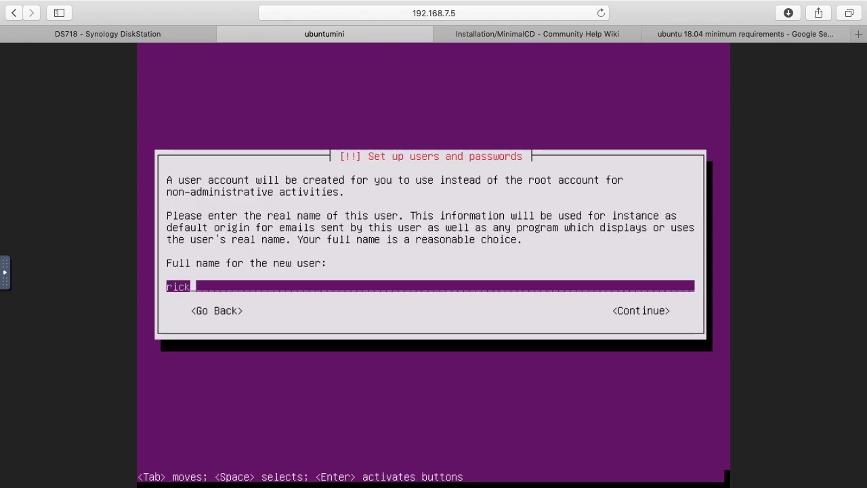
key("Tab")
key("Return")
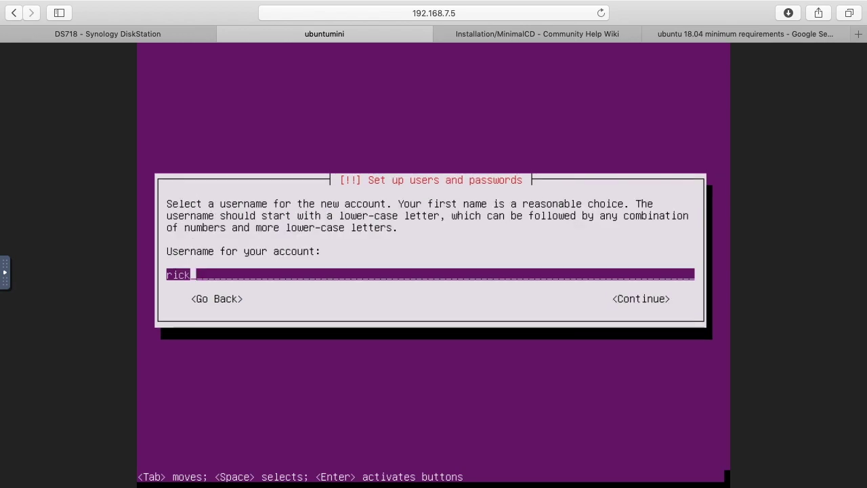
key("Tab")
key("Return")
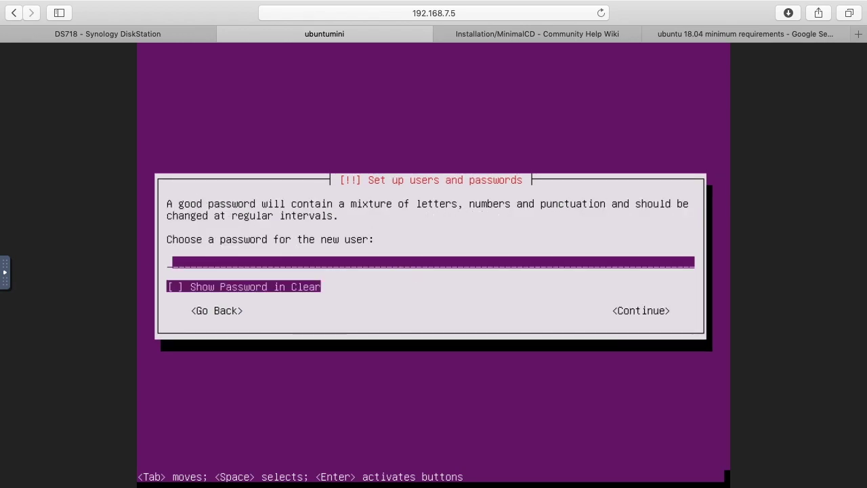
Step: Set and confirm the user's password, then accept America/Chicago as the time zone
type("********")
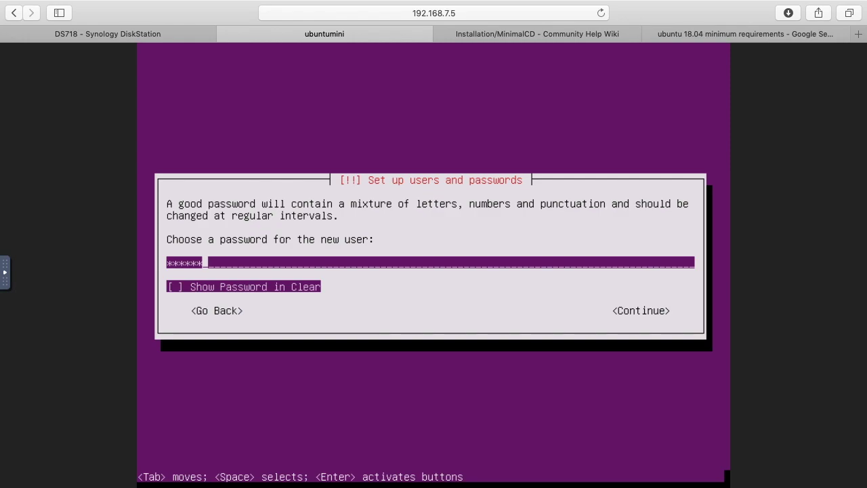
key("Tab")
key("Tab")
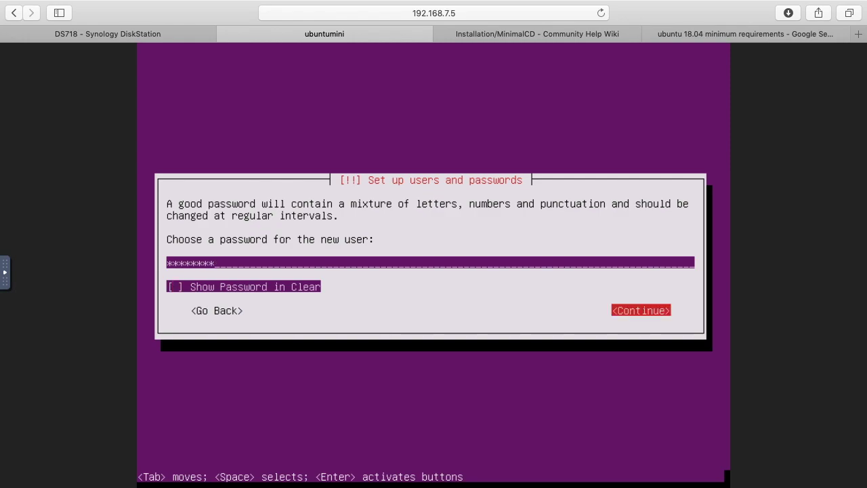
key("Return")
type("********")
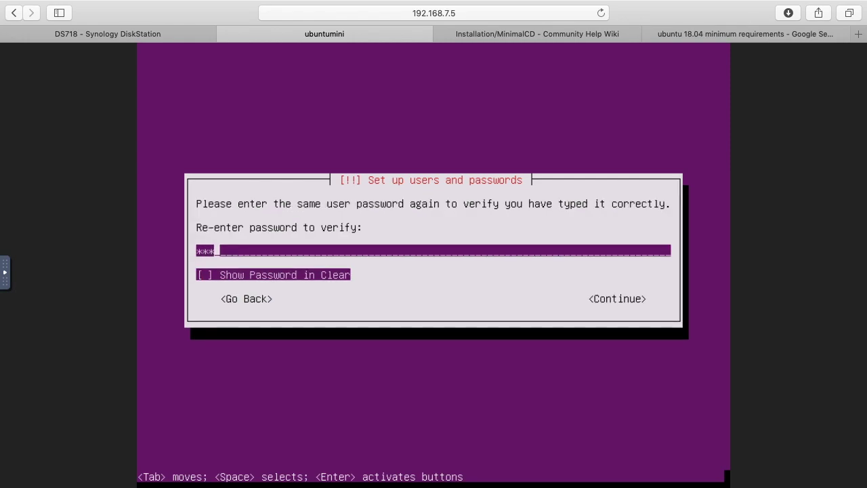
key("Tab")
key("Tab")
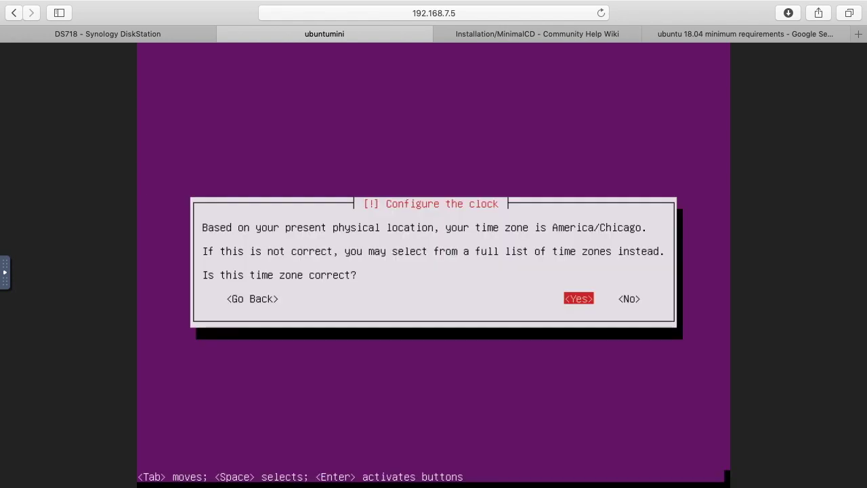
key("Return")
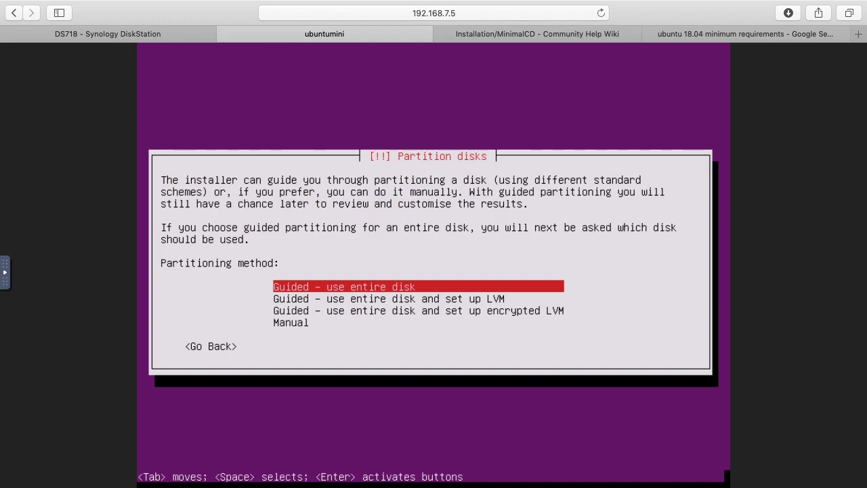
Step: Guided-partition the whole 26.8 GB SCSI3 (sda) disk and write the changes
key("Return")
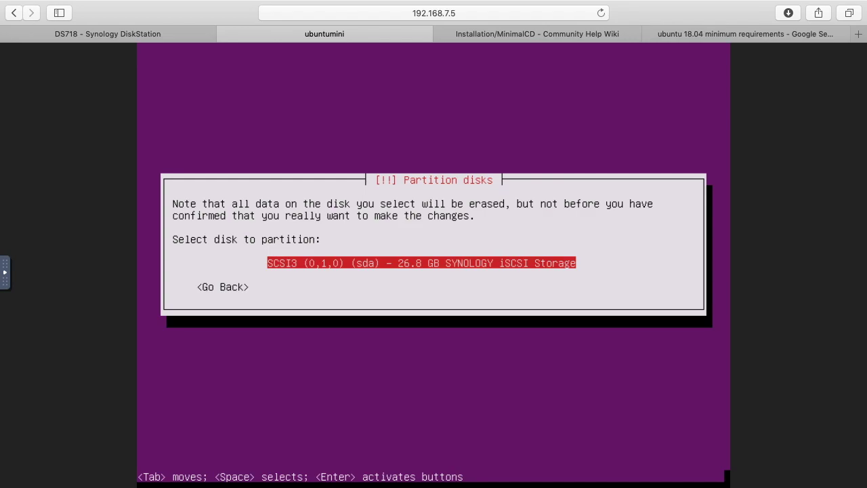
key("Return")
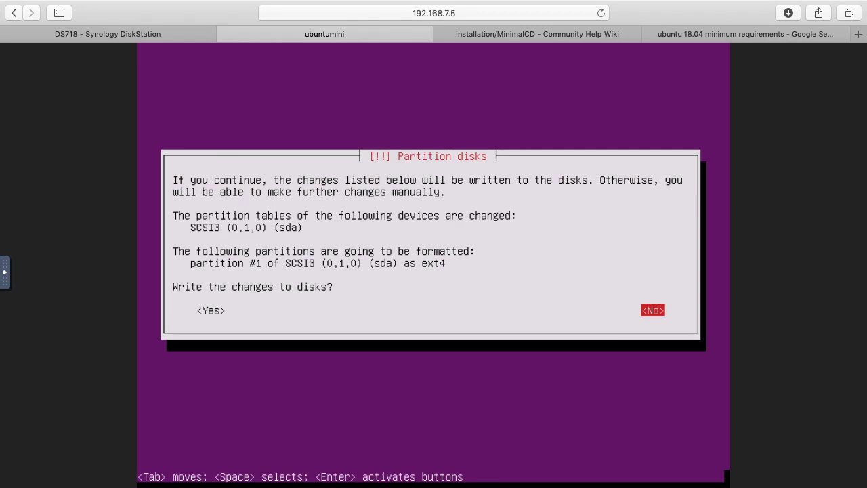
key("Tab")
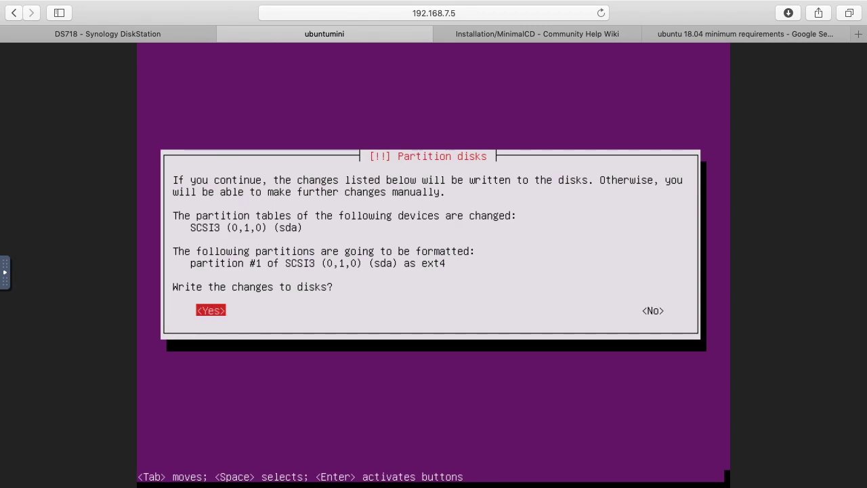
key("Return")
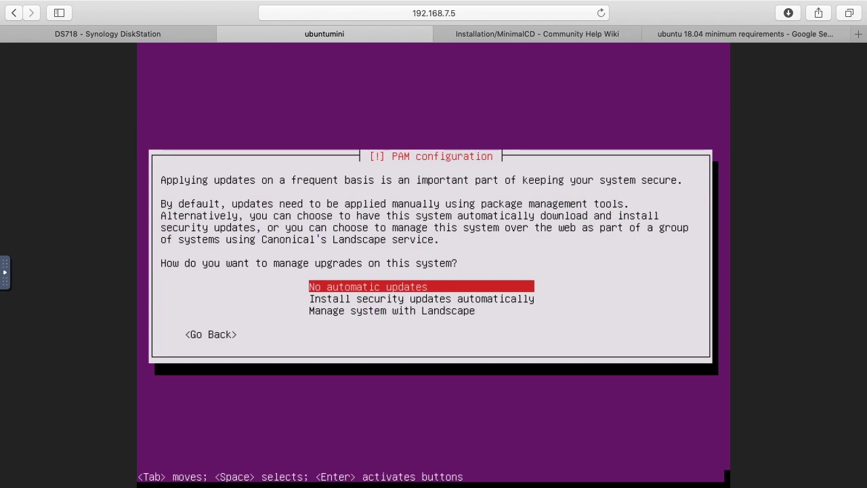
Step: Choose no automatic updates and select only OpenSSH server for installation
key("Return")
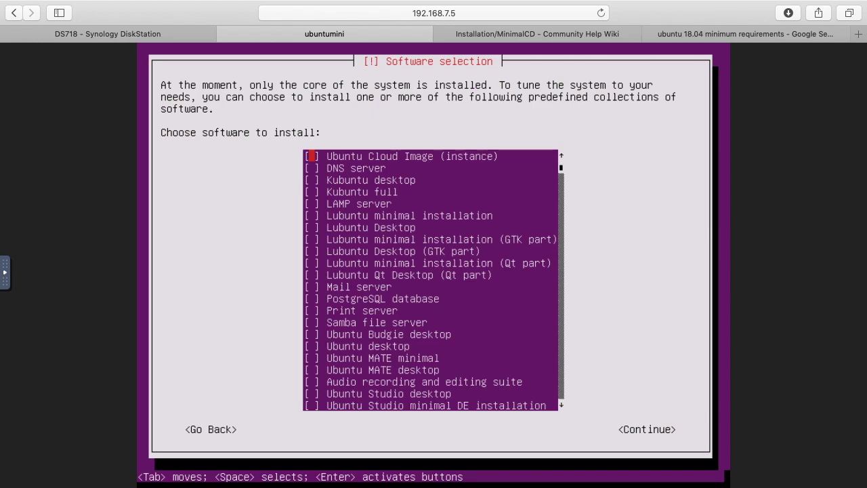
key("Down")
key("Down")
key("Down")
key("Down")
key("Down")
key("Down")
key("Down")
key("Down")
key("Down")
key("Down")
key("Down")
key("Down")
key("Down")
key("Down")
key("Down")
key("Down")
key("Down")
key("Down")
key("Down")
key("Down")
key("Down")
key("Down")
key("Down")
key("Down")
key("Down")
key("Down")
key("Down")
key("Down")
key("Down")
key("Down")
key("Down")
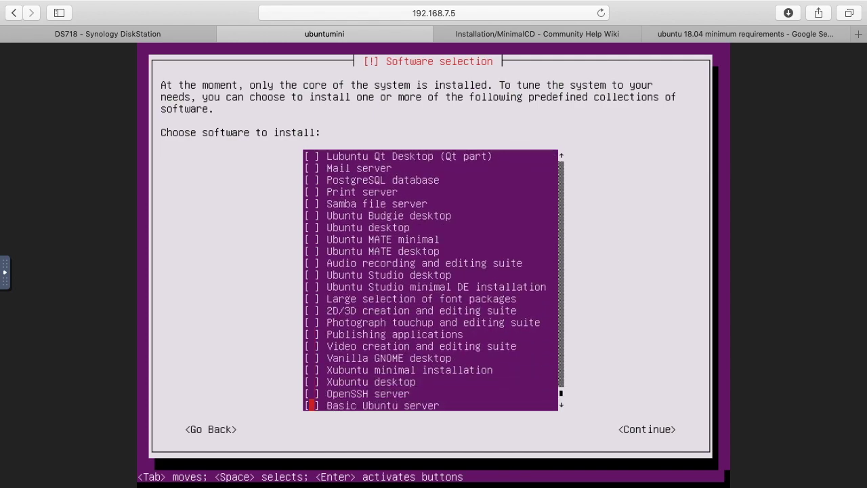
key("Up")
key("space")
key("Tab")
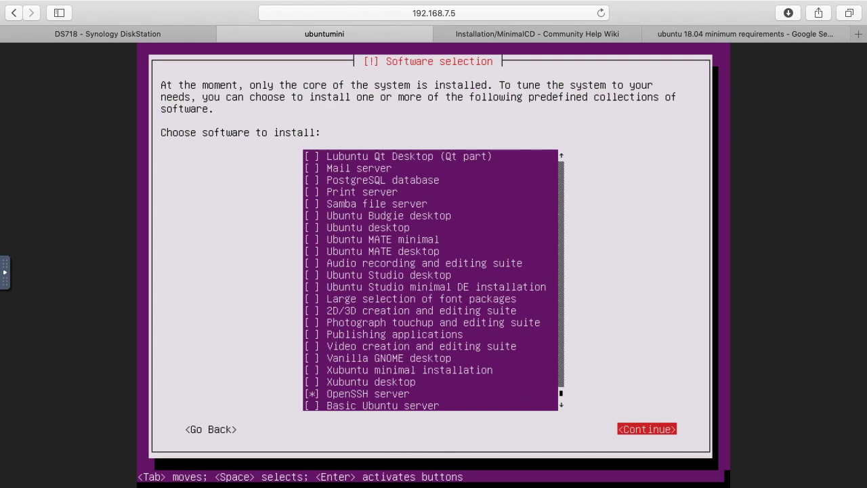
key("Return")
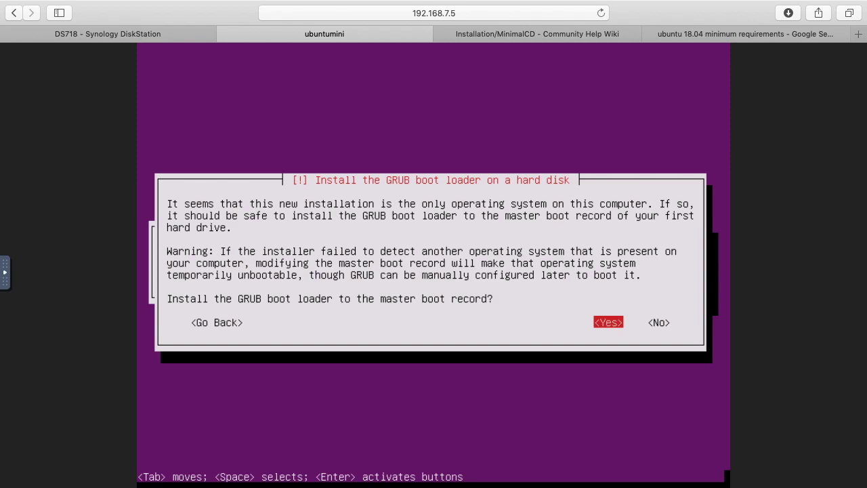
Step: Install GRUB to the master boot record, keep the clock on UTC, and reboot
key("Return")
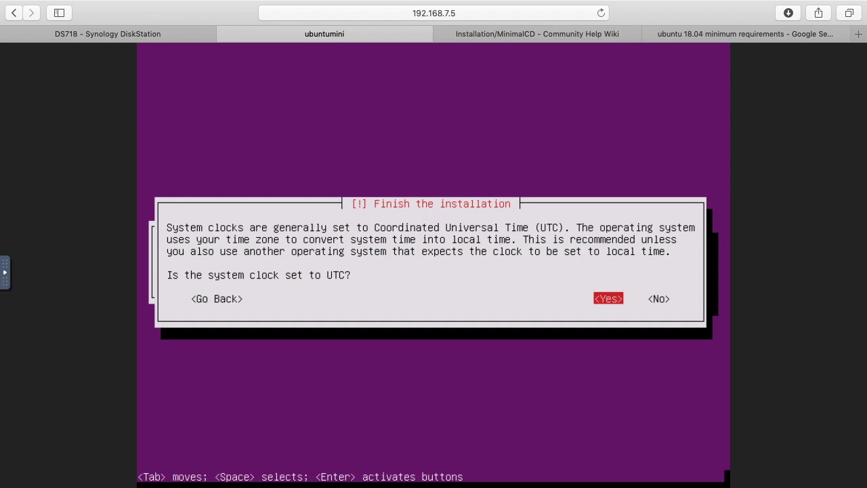
key("Return")
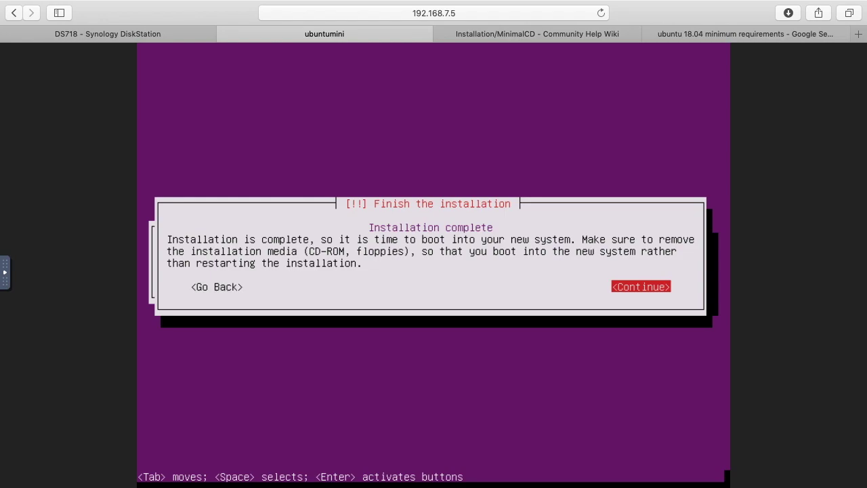
key("Return")
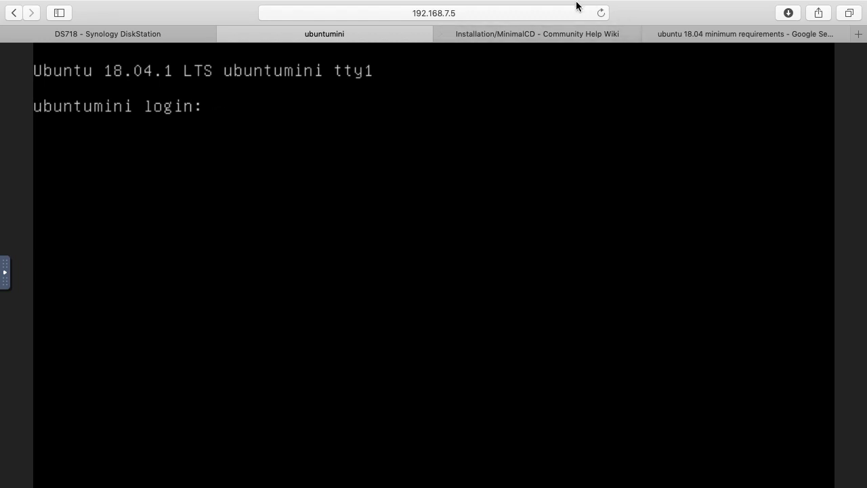
Step: Confirm ubuntumini is running in Virtual Machine Manager, then return to its console login prompt
left_click(138, 34)
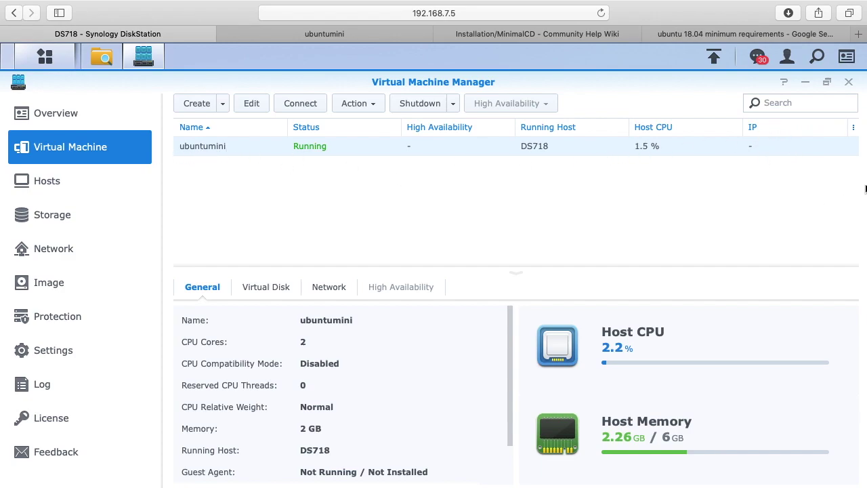
left_click(378, 35)
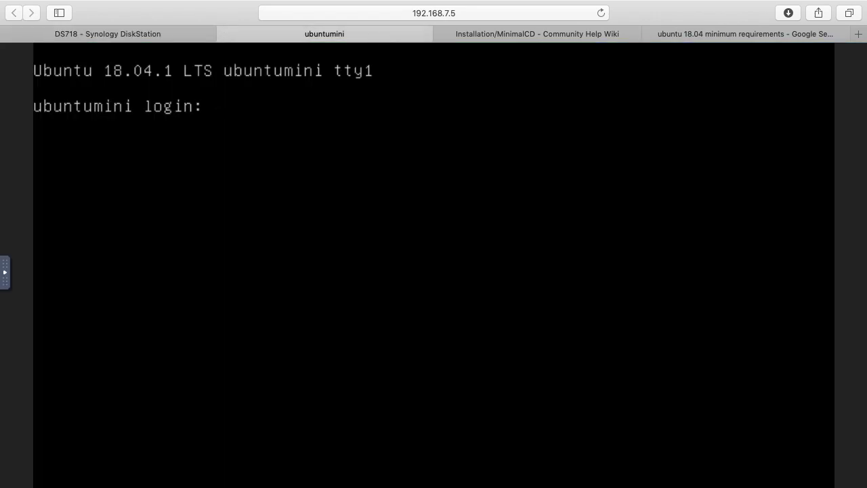
Step: Log into ubuntumini with the user's account name and password
type("rick")
key("Return")
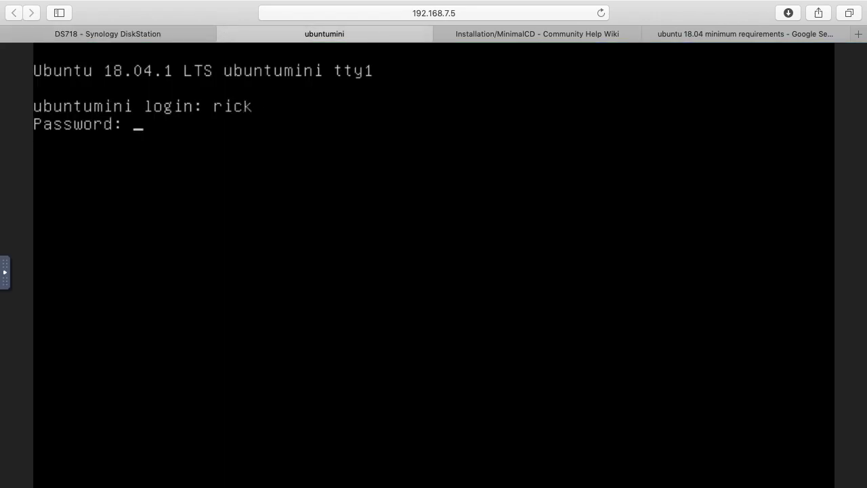
key("Return")
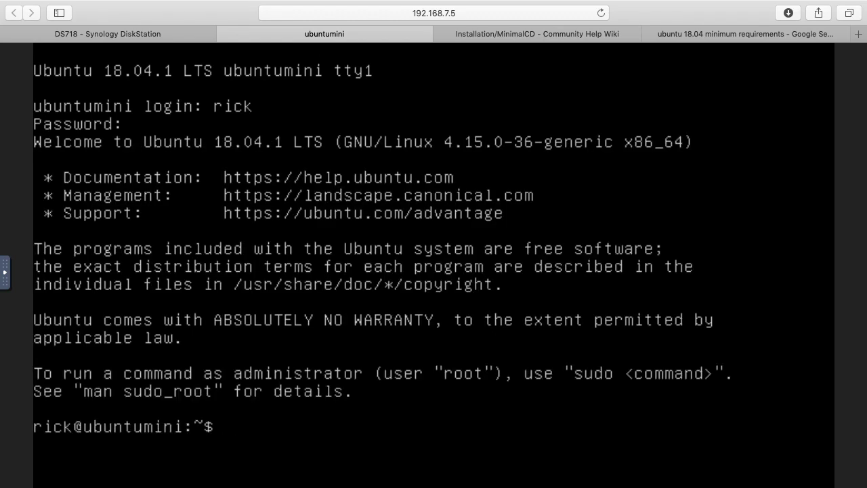
Step: Refresh the package lists with sudo apt update
type("apt")
key("BackSpace")
key("BackSpace")
key("BackSpace")
key("BackSpace")
type("sudo apt")
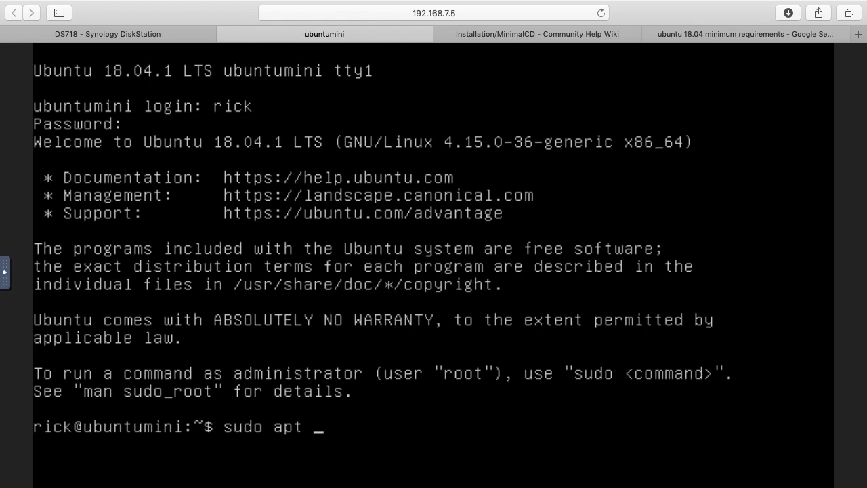
type("update")
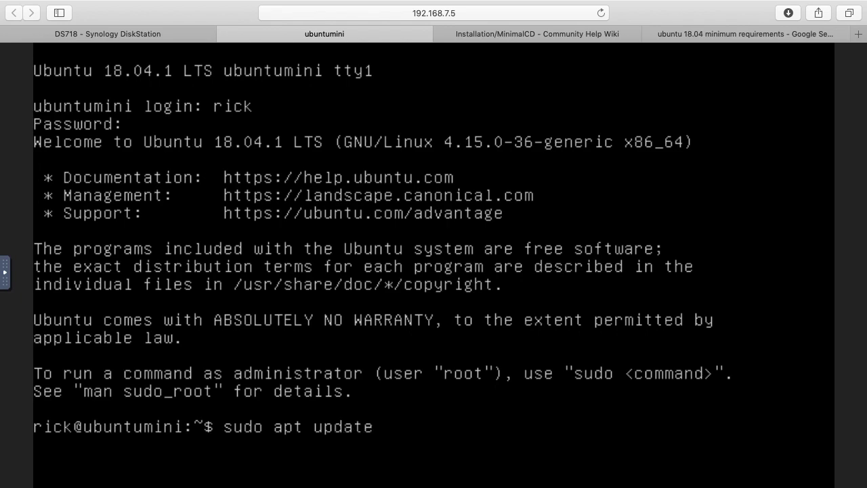
key("Return")
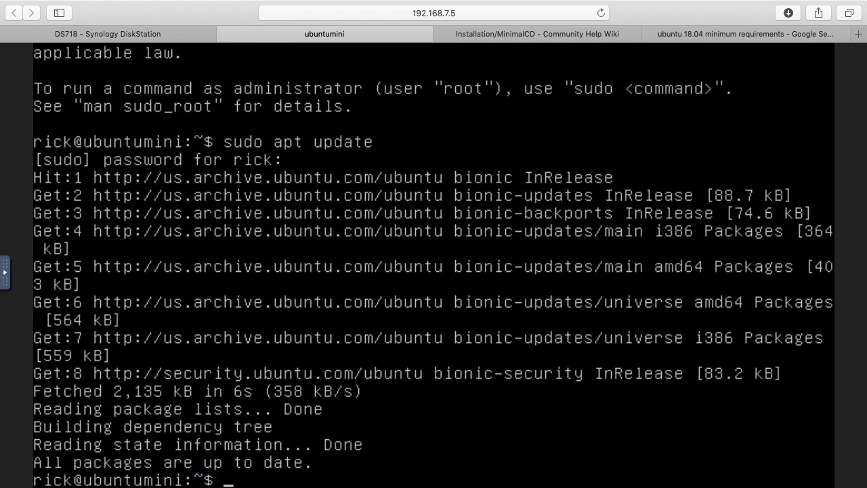
Step: Install qemu-guest-agent with sudo apt install
type("sudo apt install ")
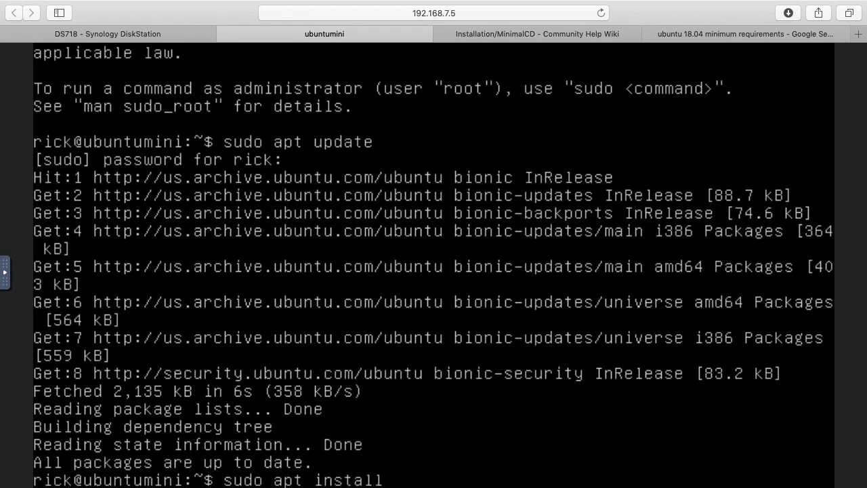
type("qemu-quest")
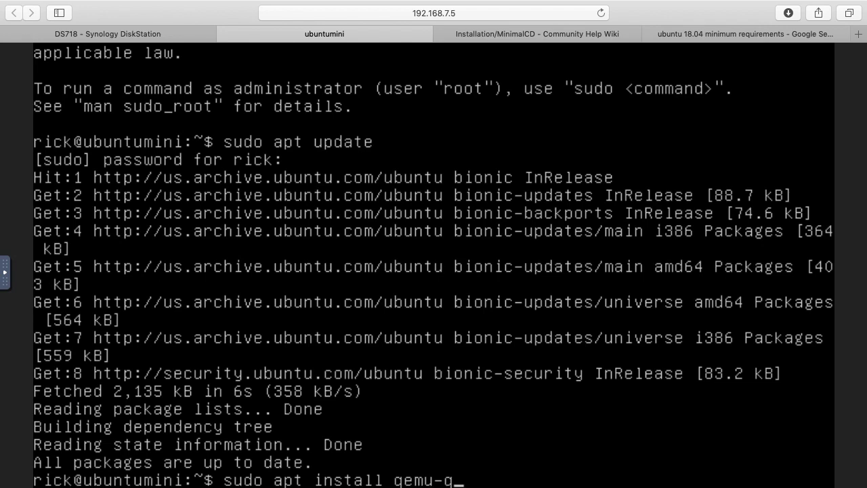
key("BackSpace")
key("BackSpace")
key("BackSpace")
key("BackSpace")
key("BackSpace")
type("guest-agent")
key("Return")
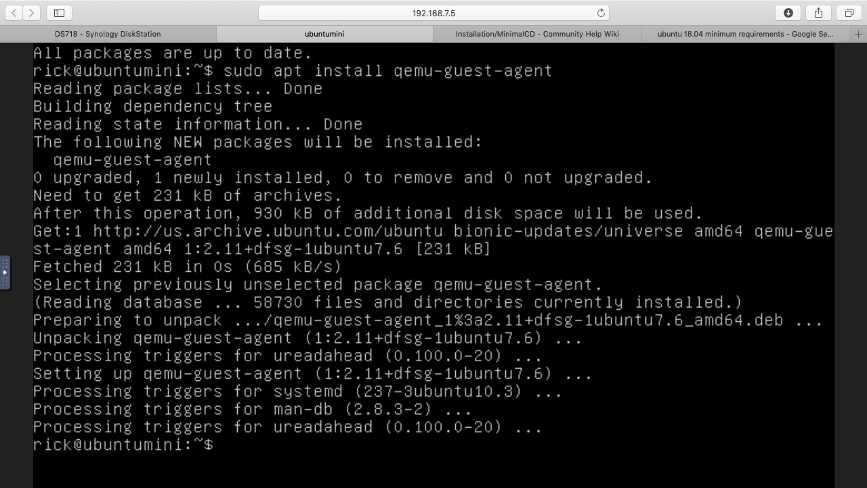
Step: View Virtual Machine Manager showing ubuntumini at IP 192.168.2.18 with Guest Agent Running
left_click(154, 30)
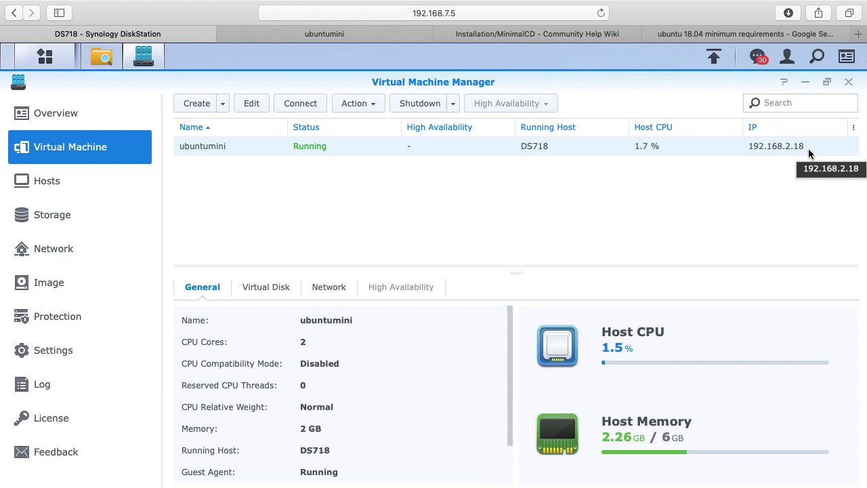
Step: Back on the ubuntumini console, clear the screen and run ls on the empty home directory
left_click(319, 30)
type("clear")
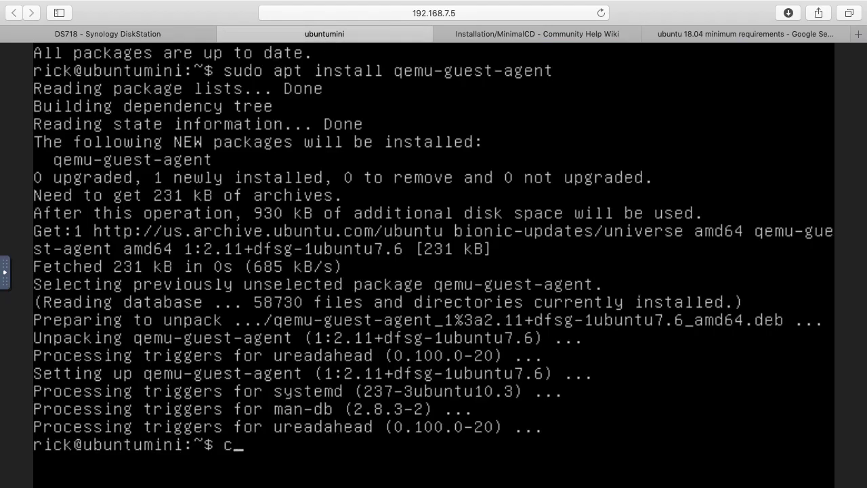
key("Return")
type("ls")
key("Return")
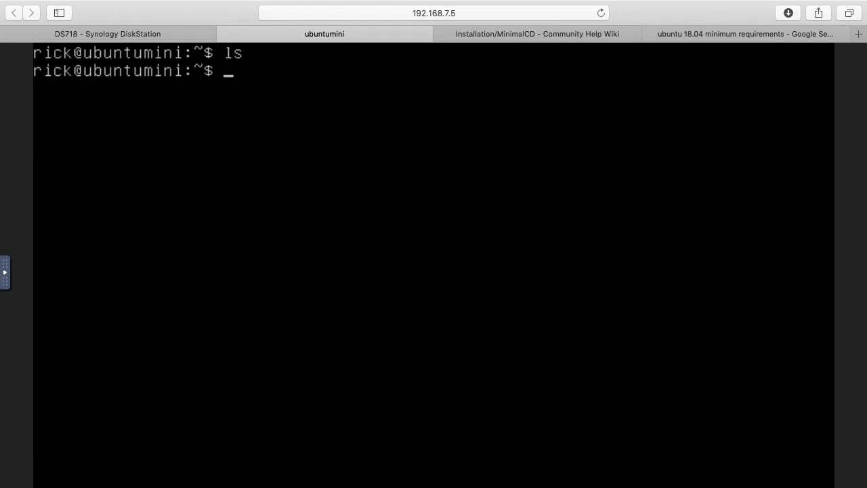